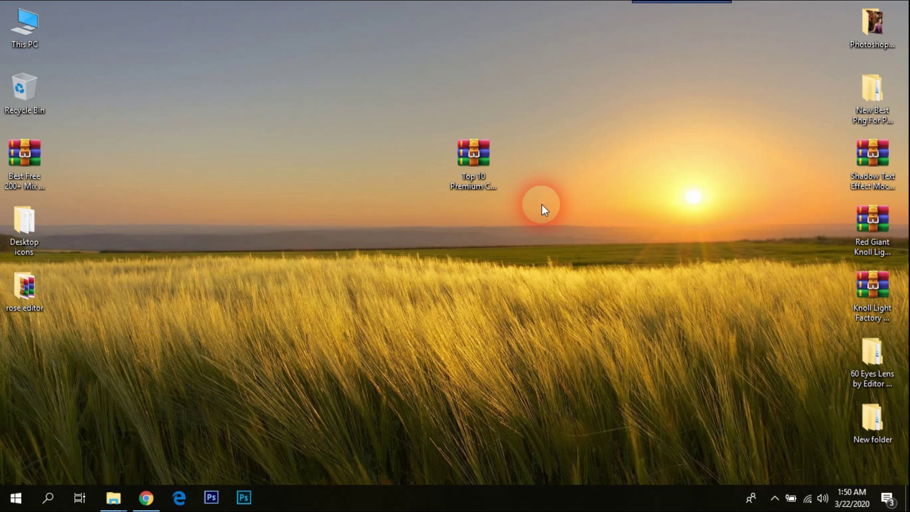
Step: Refresh the desktop so the 'Download link' text file appears in the left column
click(532, 338)
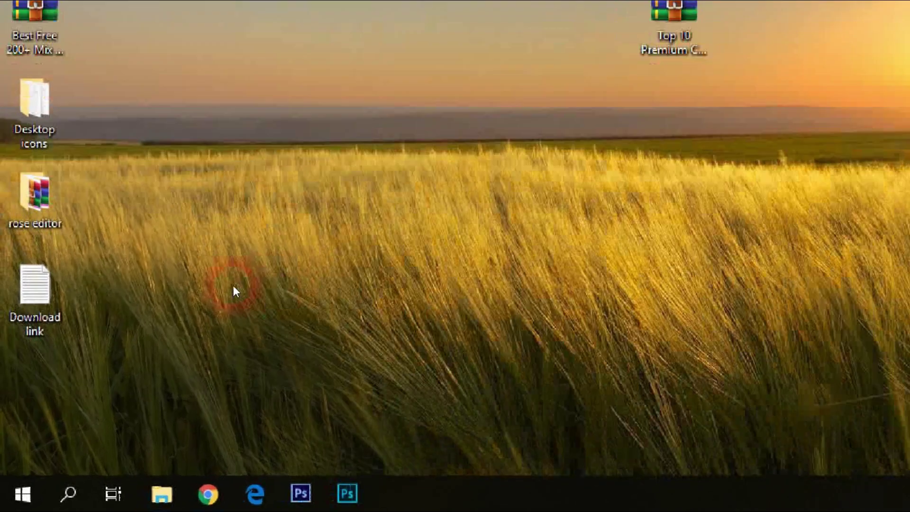
Step: Move the 'Download link' file beside the archive and open it in Notepad
drag(24, 352, 165, 308)
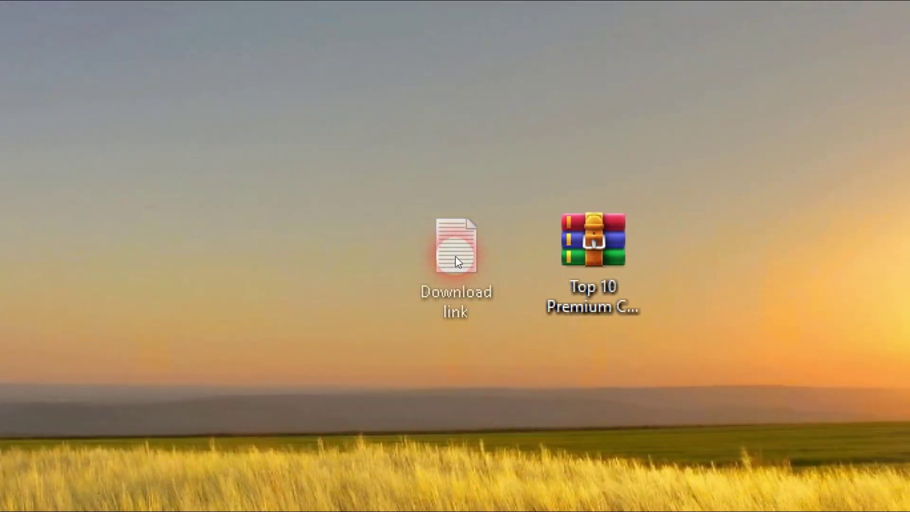
drag(330, 262, 459, 256)
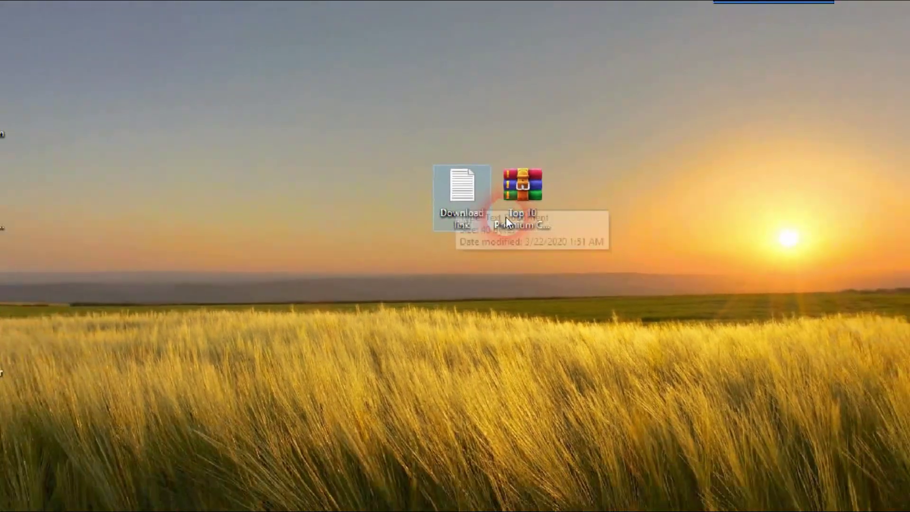
double_click(485, 274)
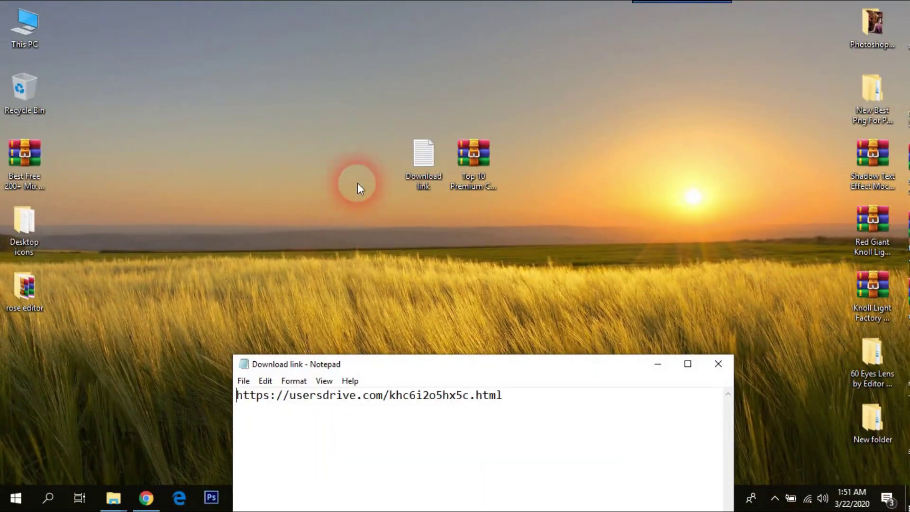
drag(417, 357, 425, 135)
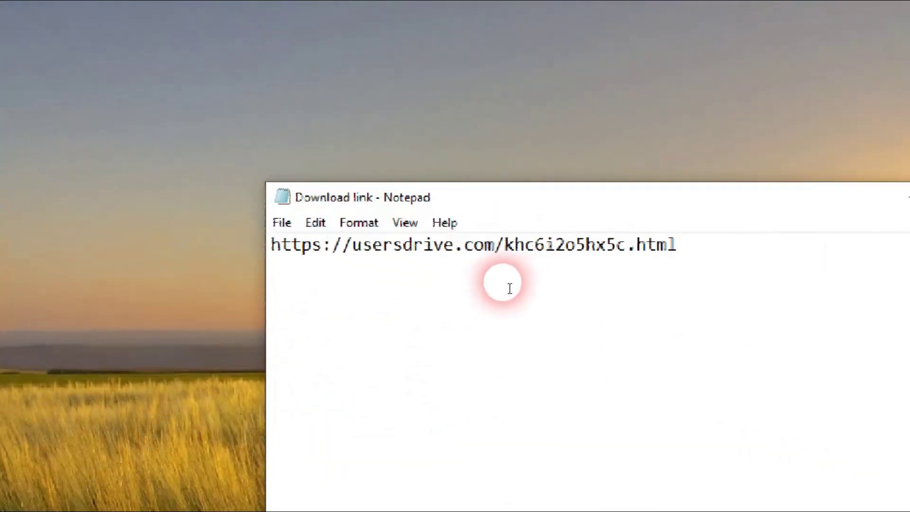
Step: Copy the full usersdrive.com URL from the file and minimize Notepad
drag(699, 231, 263, 231)
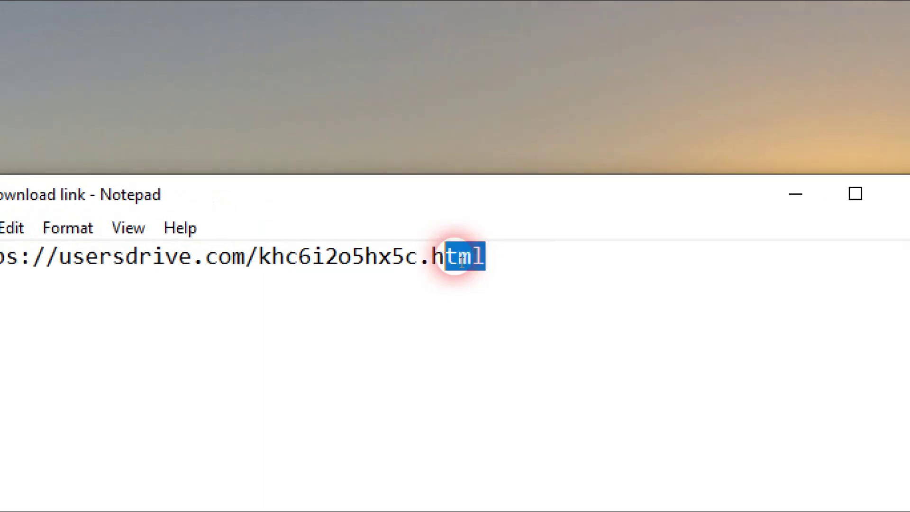
drag(462, 262, 355, 262)
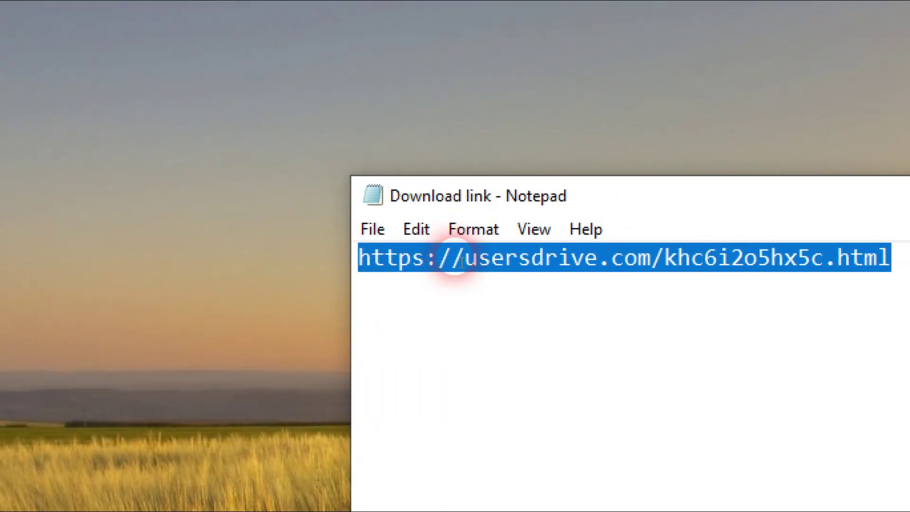
right_click(454, 263)
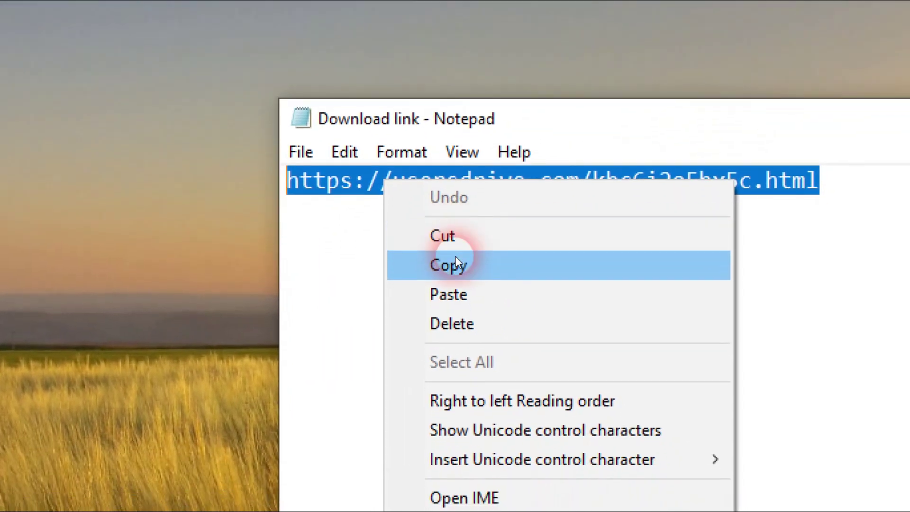
click(456, 261)
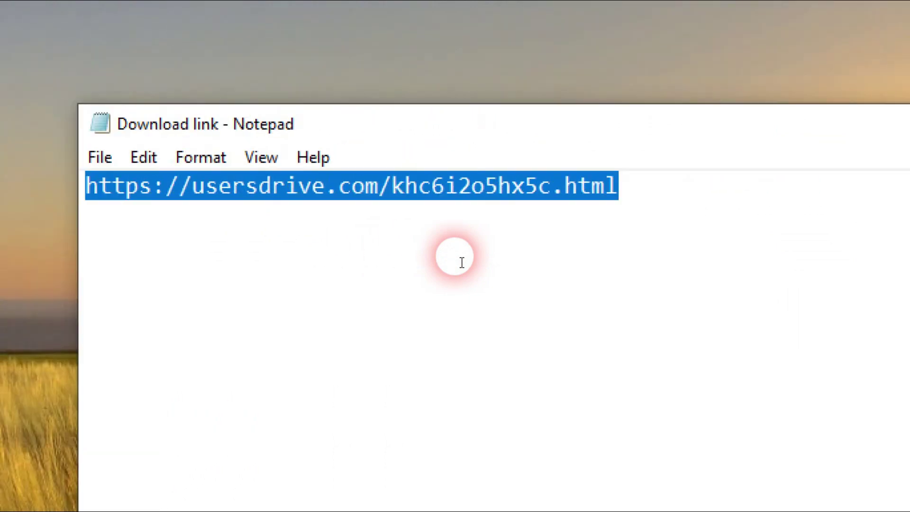
click(462, 262)
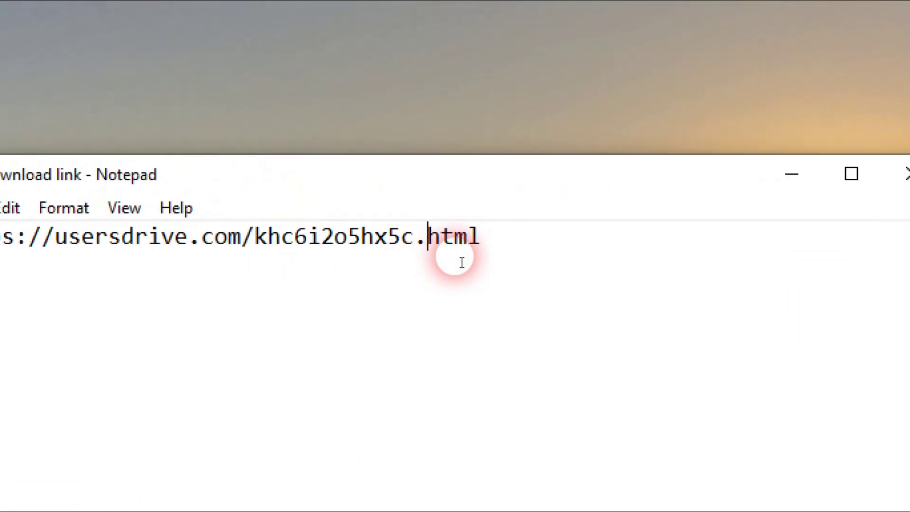
drag(462, 262, 360, 258)
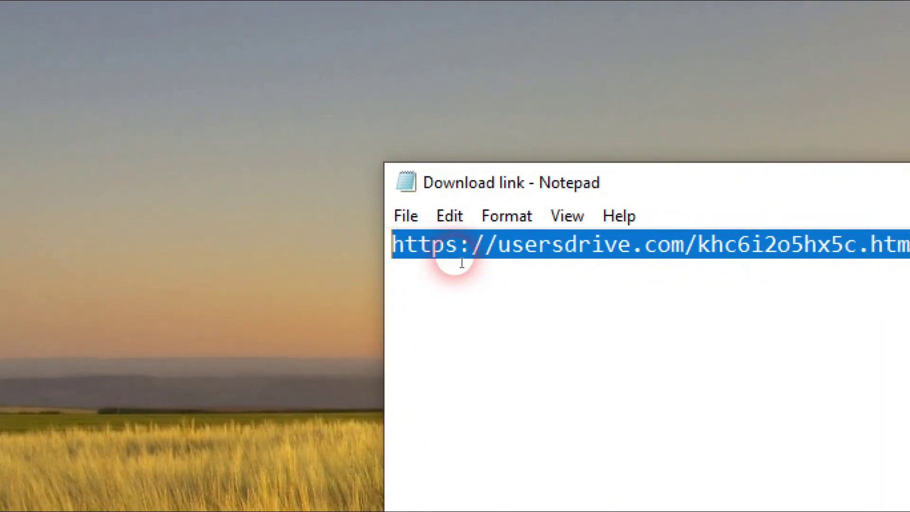
right_click(462, 262)
click(556, 345)
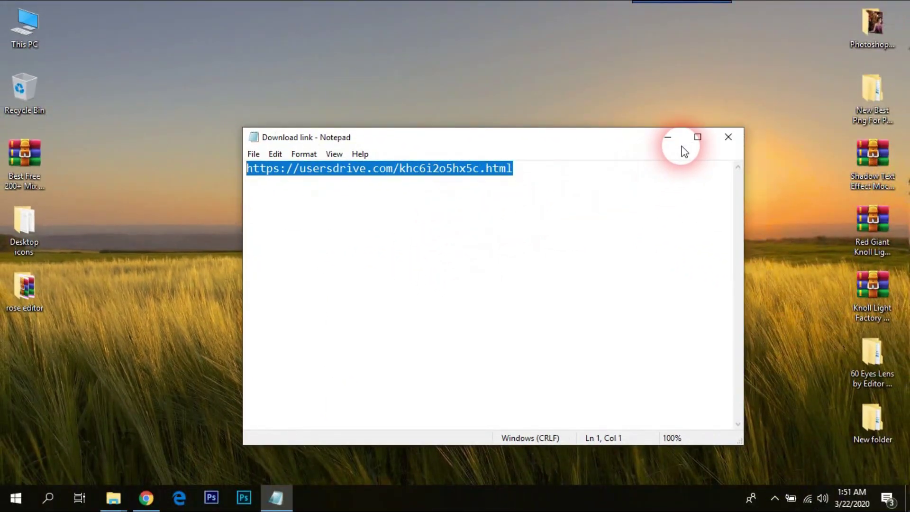
click(669, 137)
Step: Paste the copied URL into Chrome's address bar and load the UsersDrive page
click(151, 493)
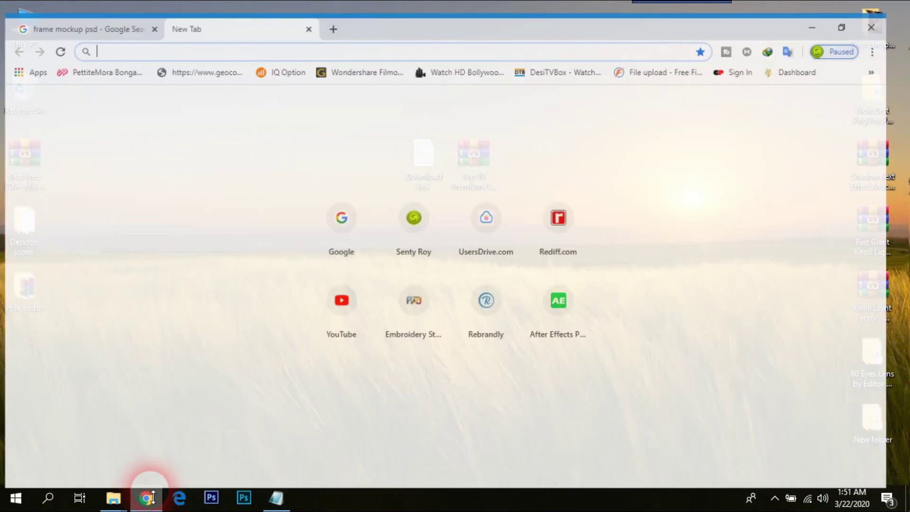
right_click(283, 36)
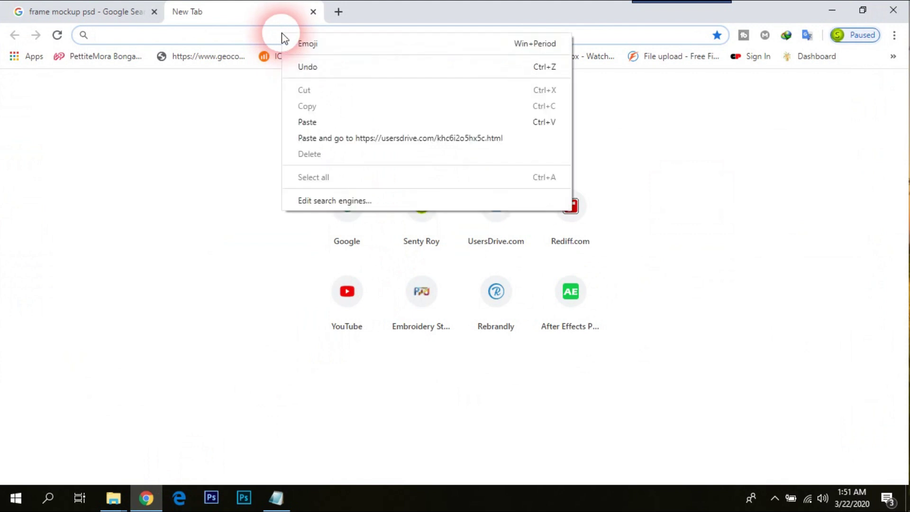
click(336, 139)
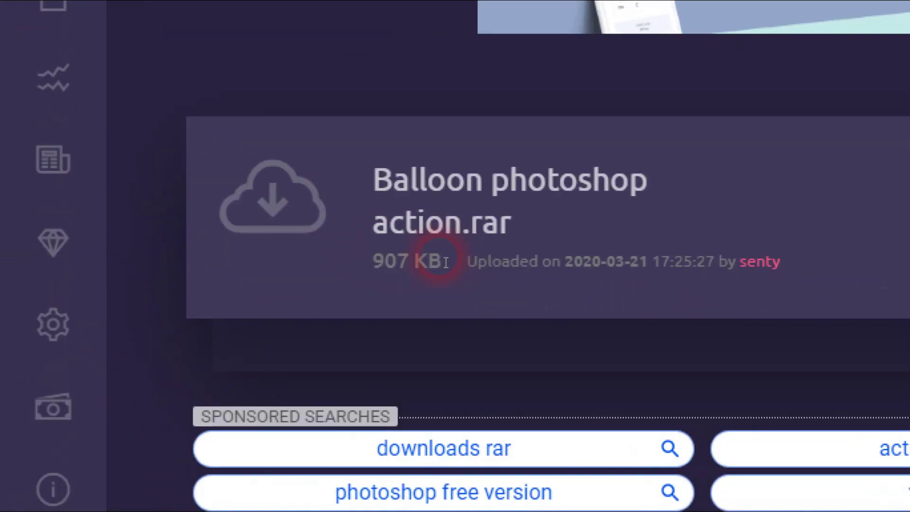
Step: Inspect the file size, upload details and 'Balloon photoshop action' name on the page
mouse_move(426, 259)
mouse_down()
mouse_move(436, 262)
mouse_move(373, 260)
mouse_up()
drag(458, 259, 711, 261)
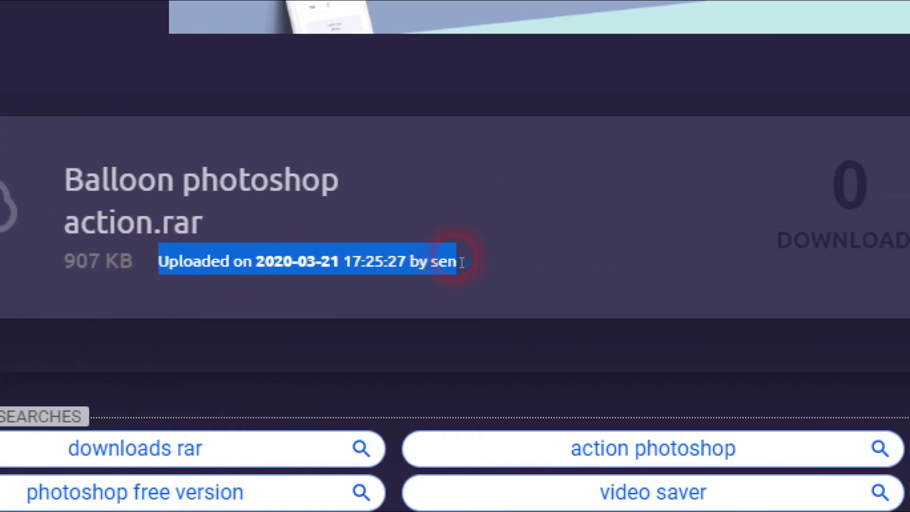
drag(462, 261, 524, 262)
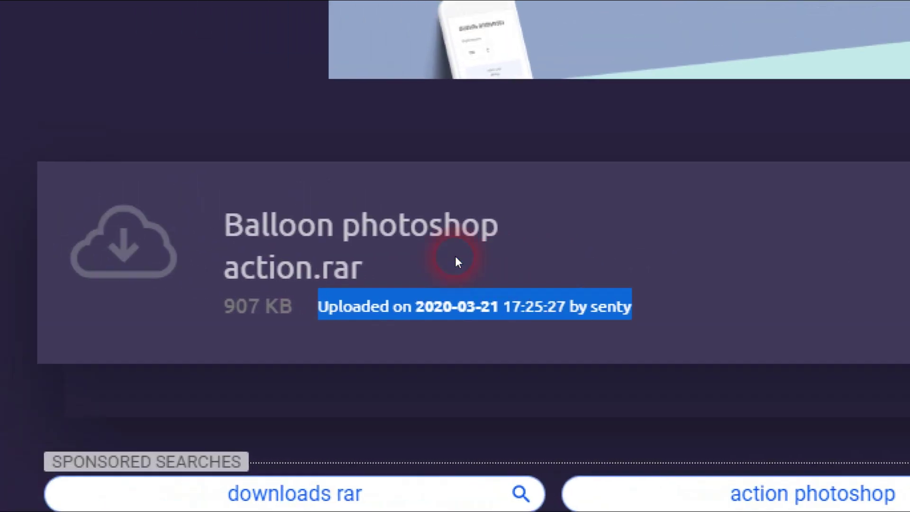
click(457, 261)
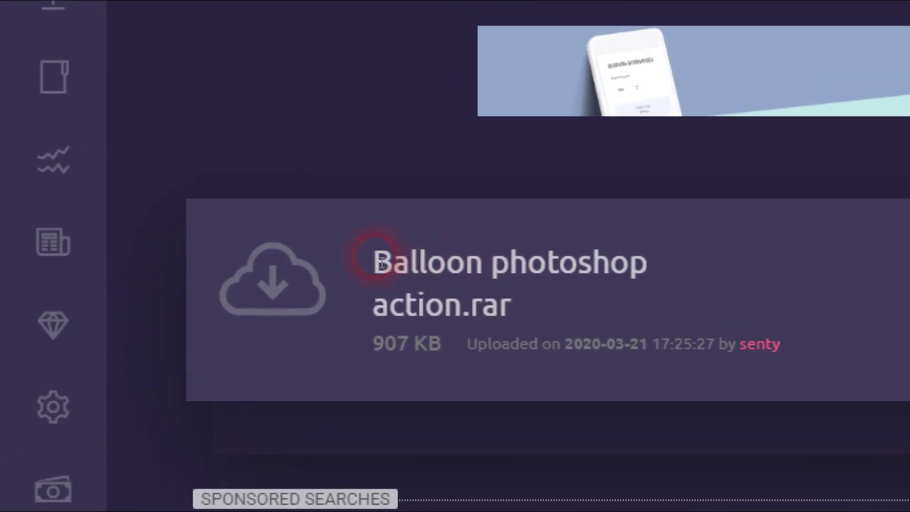
drag(382, 262, 432, 260)
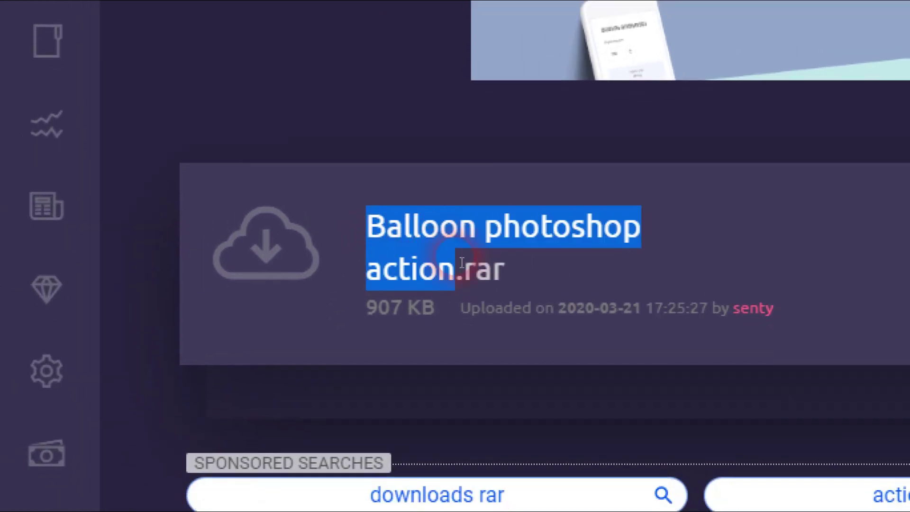
click(458, 262)
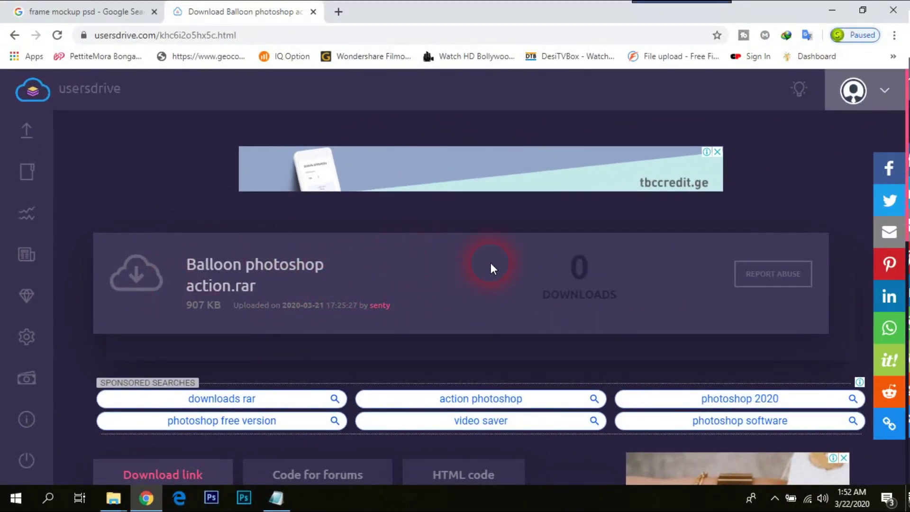
Step: Scroll down and tick the 'I'm not a robot' reCAPTCHA box above Create Download Link
scroll(542, 246, down, 7)
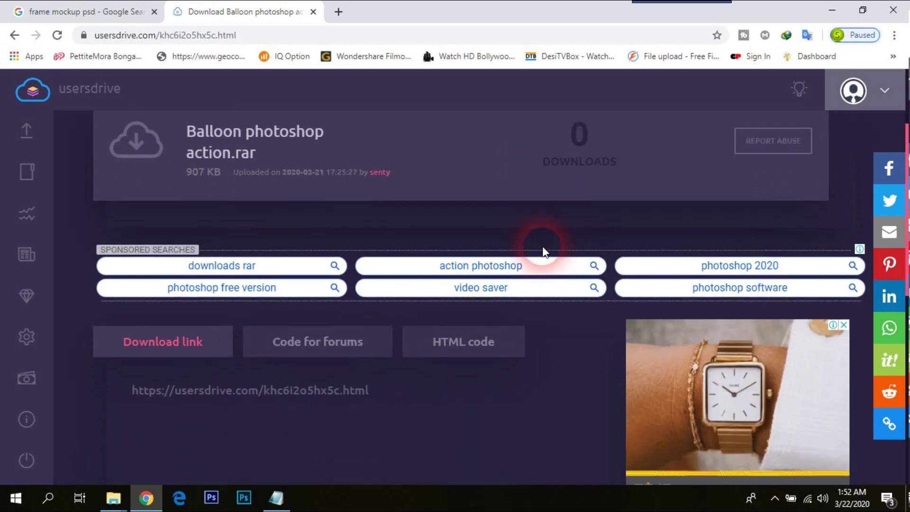
scroll(549, 252, down, 3)
scroll(546, 250, down, 2)
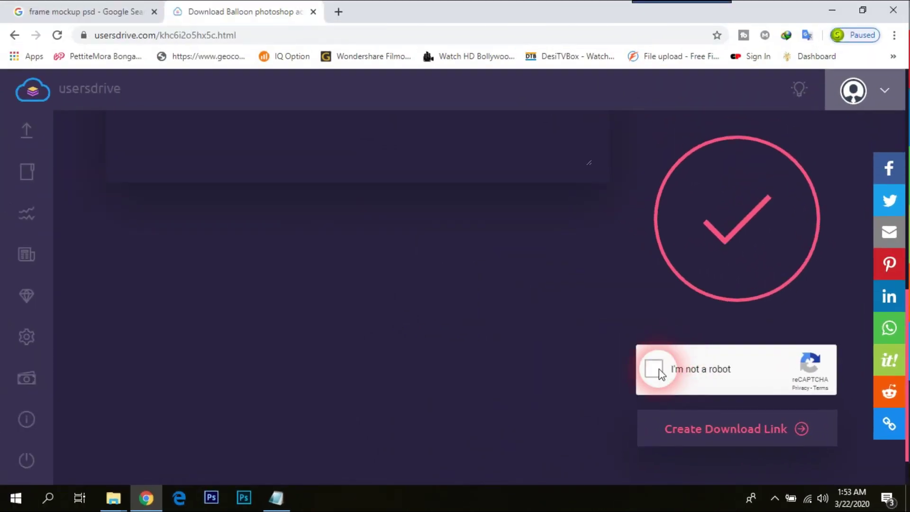
click(659, 369)
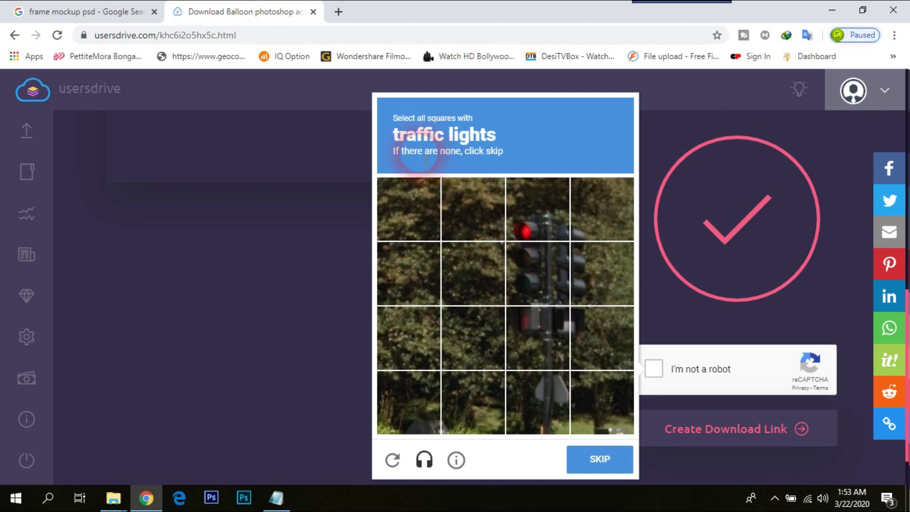
Step: Select the six traffic-light tiles in the first reCAPTCHA challenge and continue
click(518, 225)
click(583, 232)
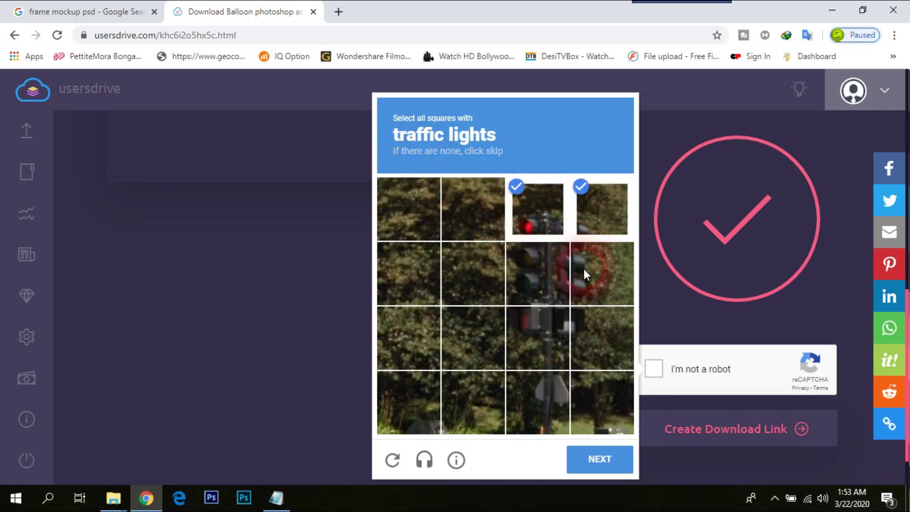
click(584, 269)
click(544, 280)
click(566, 327)
click(583, 347)
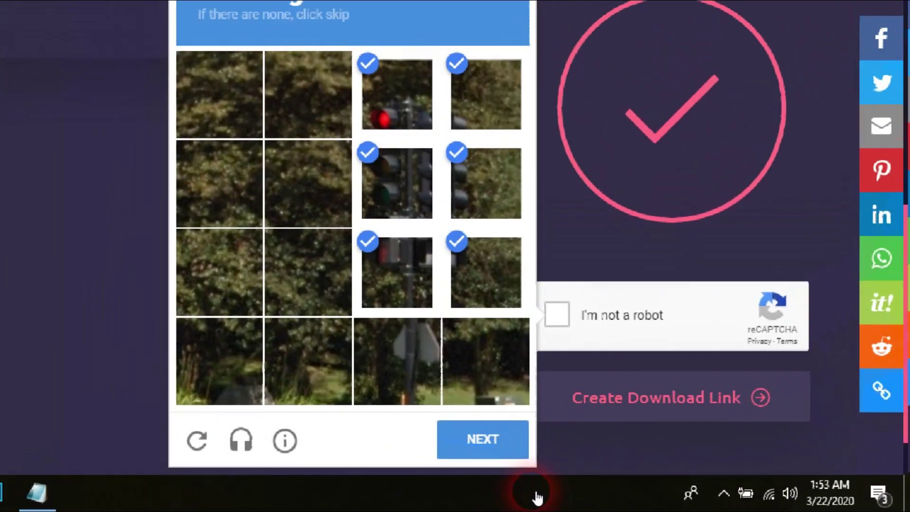
click(599, 459)
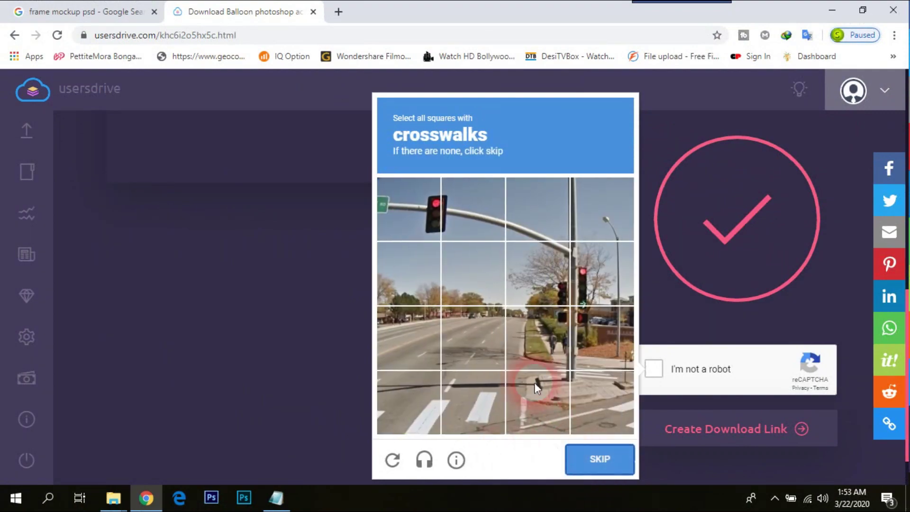
Step: Select the four bottom-row crosswalk tiles and submit the reCAPTCHA verification
click(430, 386)
click(469, 397)
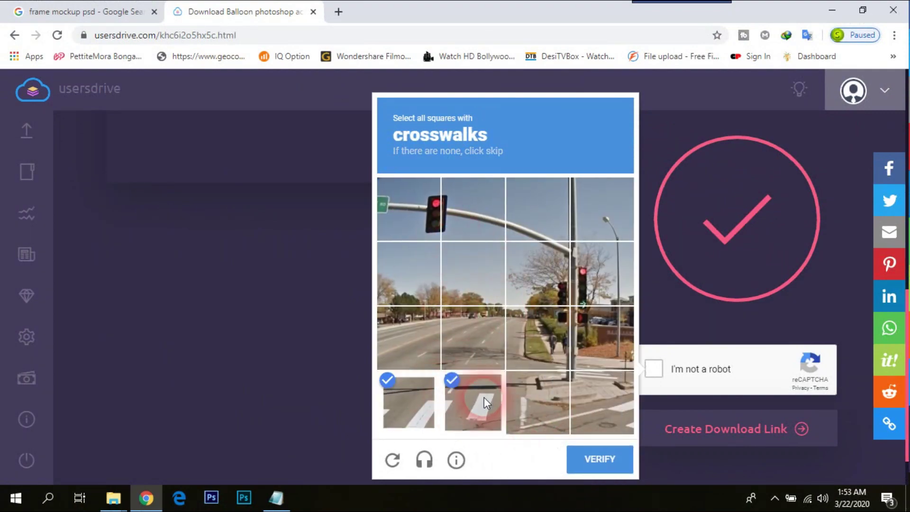
click(535, 396)
click(582, 395)
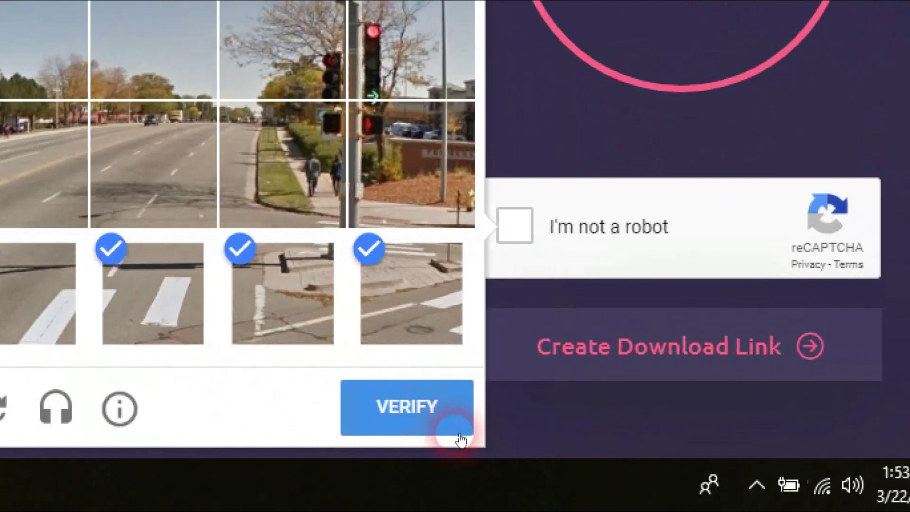
click(584, 464)
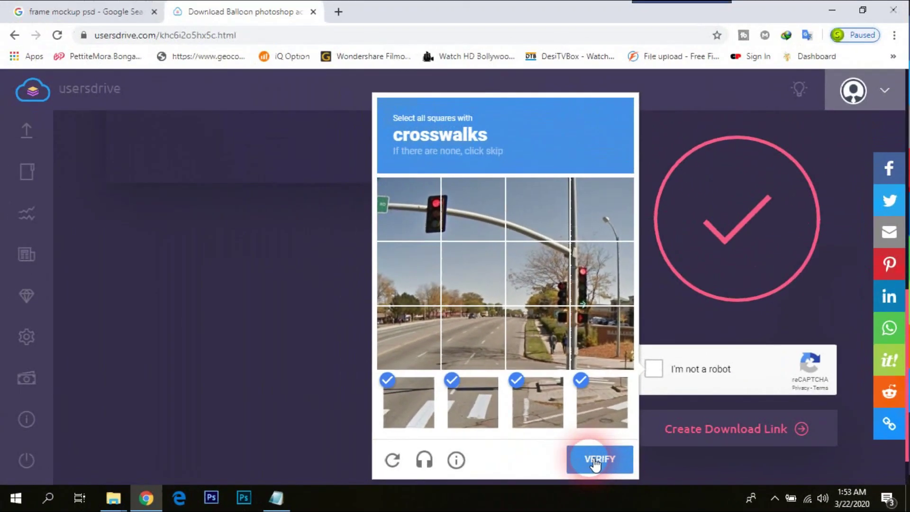
click(593, 462)
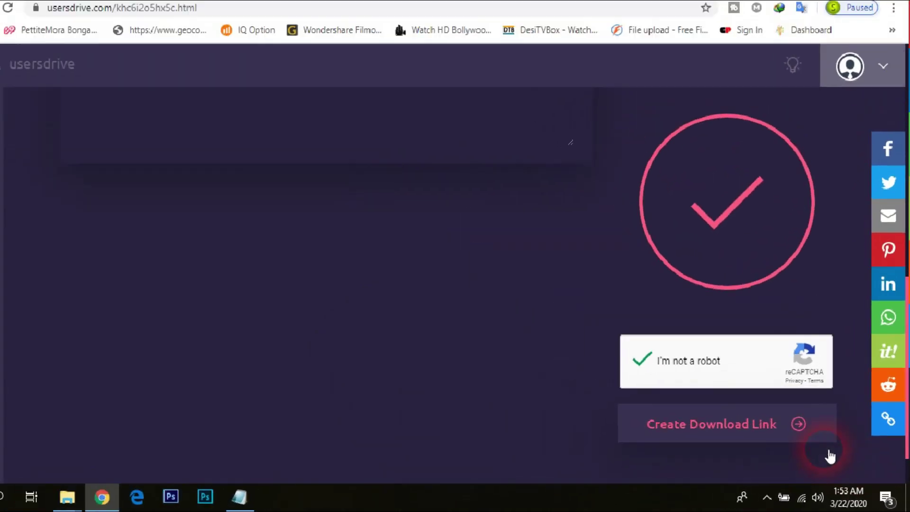
Step: Generate the six-hour download link for 'Balloon photoshop action.rar'
click(801, 433)
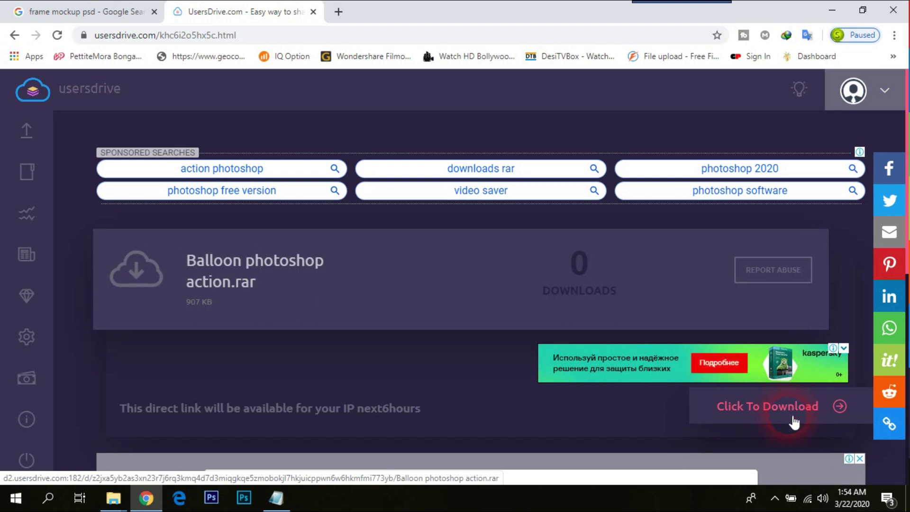
click(807, 410)
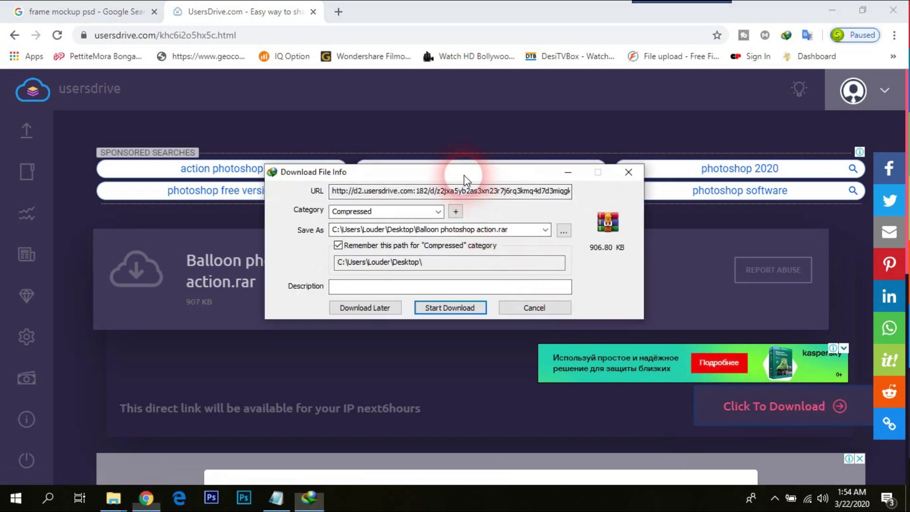
mouse_move(465, 179)
mouse_down()
mouse_move(337, 228)
mouse_move(441, 192)
mouse_move(491, 190)
mouse_up()
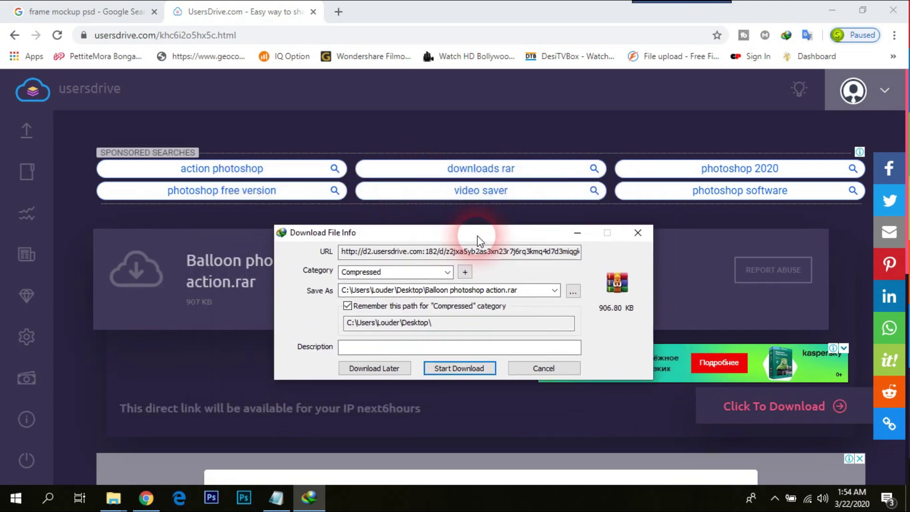
drag(491, 191, 467, 216)
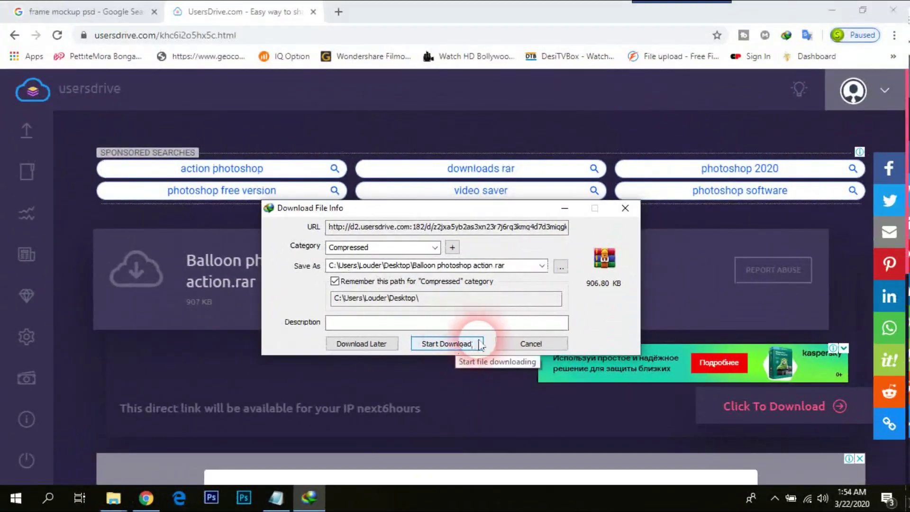
click(513, 342)
Step: Close the UsersDrive tab, minimize Chrome, and open the 'Top 10 Premium Color Lookup Files, 3D Luts' archive
click(479, 308)
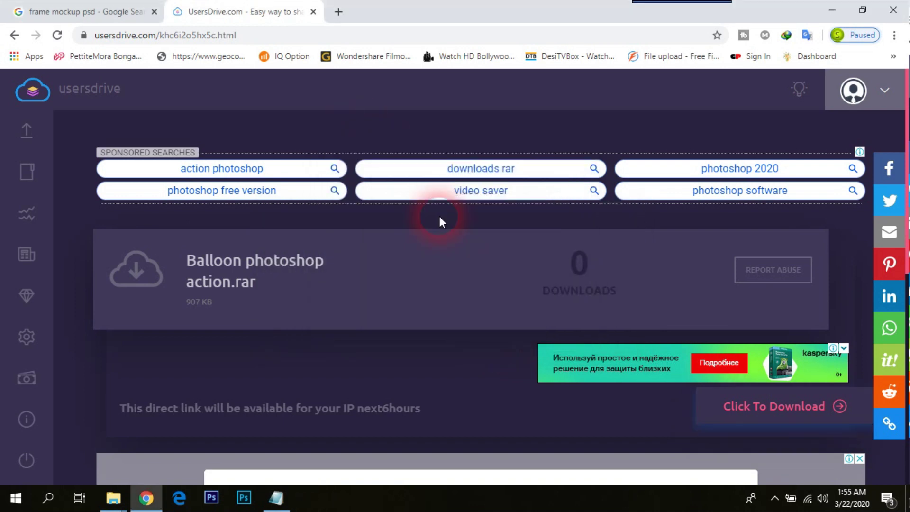
click(313, 12)
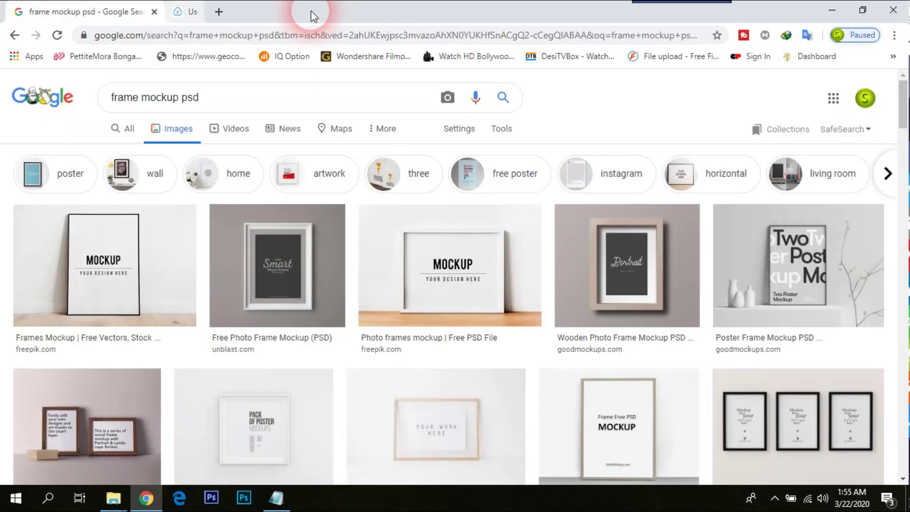
click(829, 7)
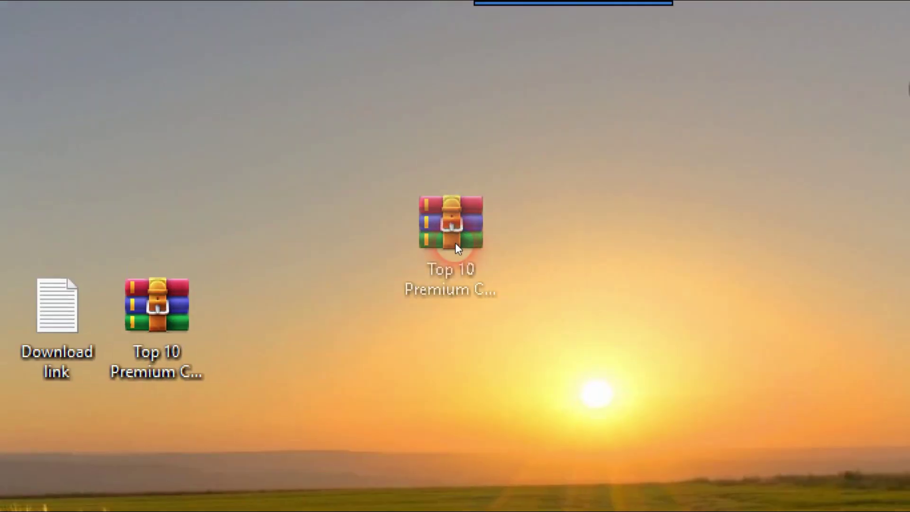
drag(471, 160, 524, 149)
drag(455, 258, 455, 258)
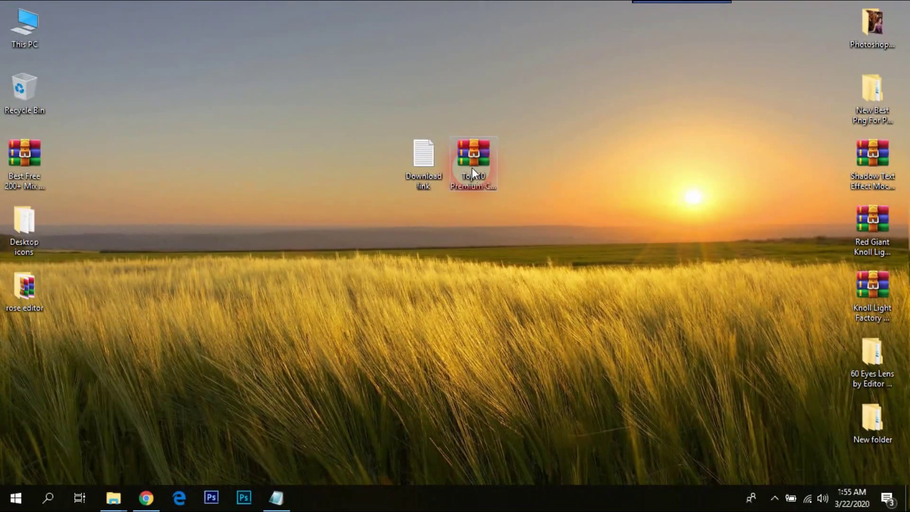
double_click(472, 170)
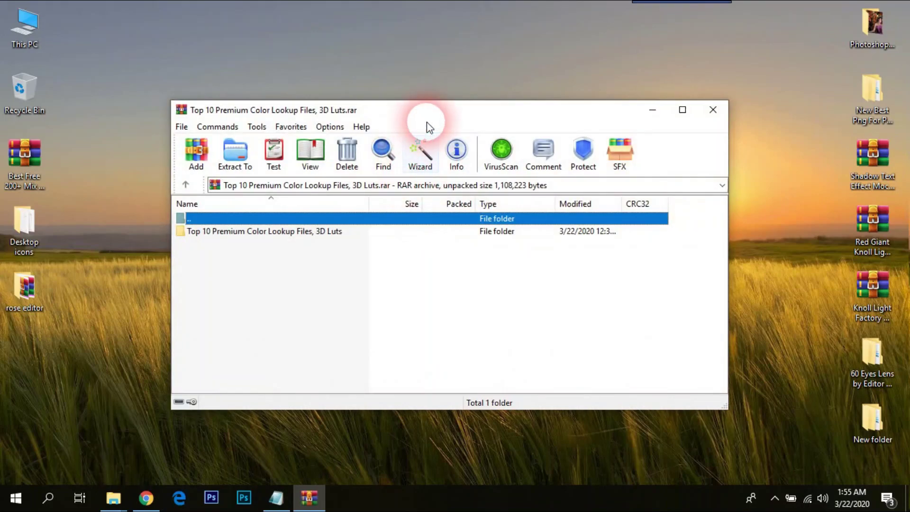
Step: Extract the archive to the desktop, close WinRAR, and place the new folder beside the archive
mouse_move(471, 112)
mouse_down()
mouse_move(305, 205)
mouse_move(458, 109)
mouse_up()
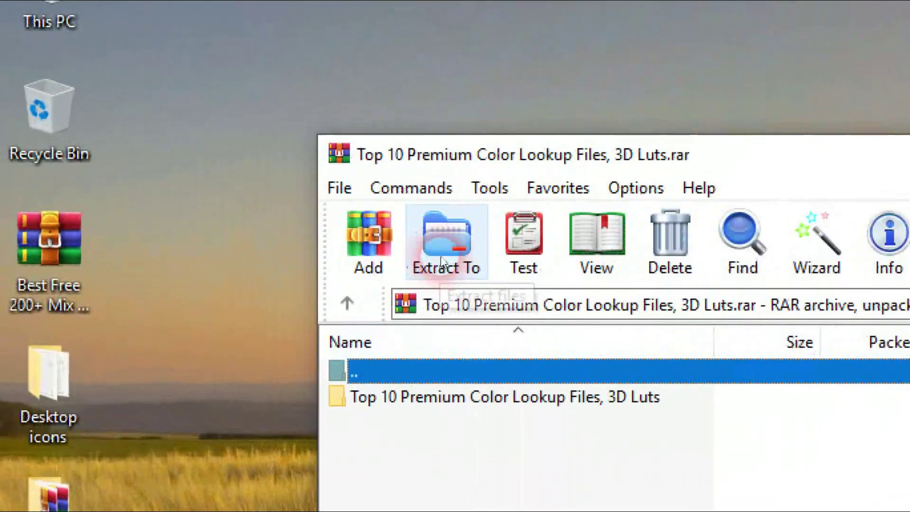
click(441, 262)
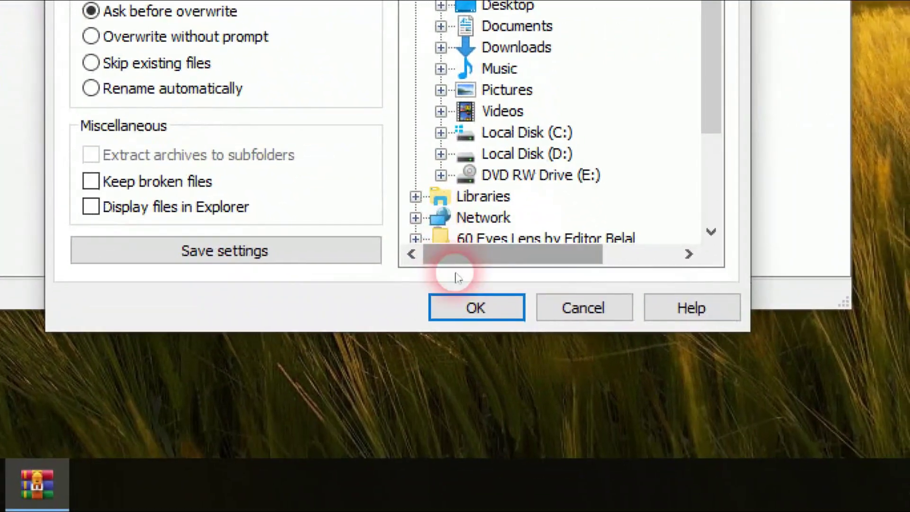
click(501, 406)
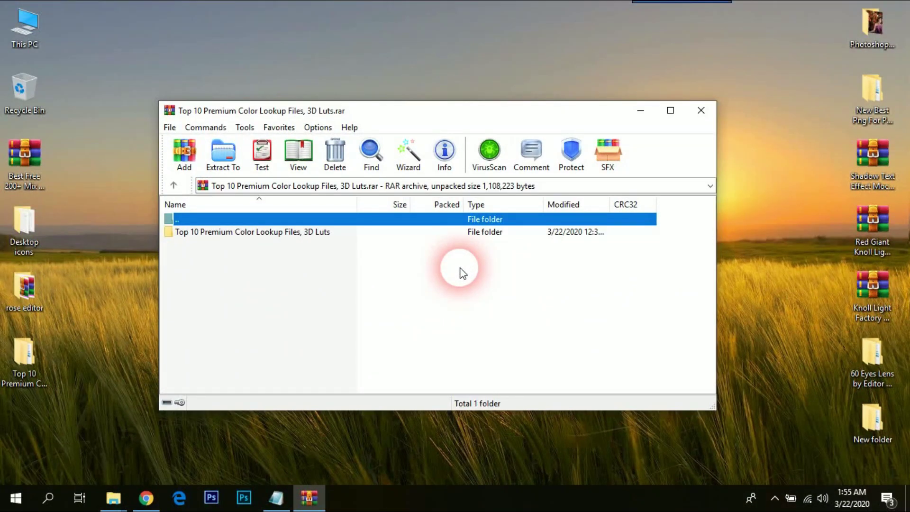
drag(599, 112, 582, 143)
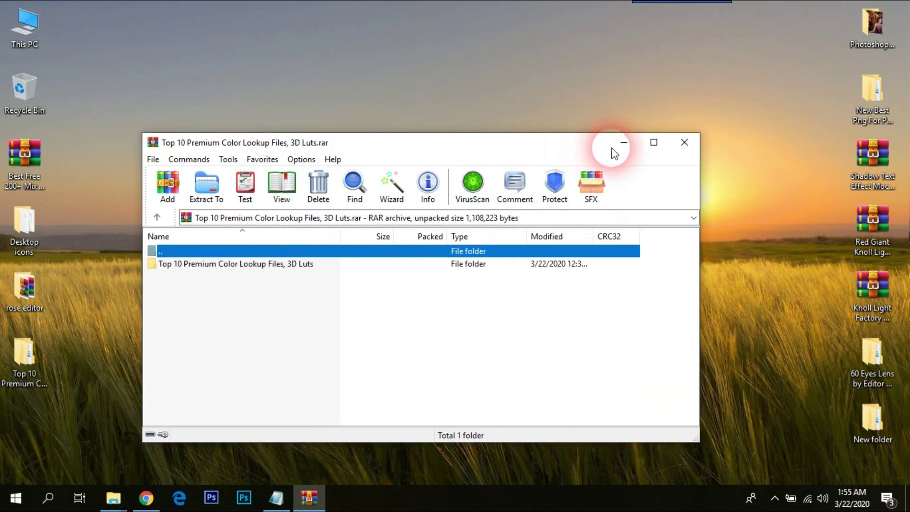
click(679, 150)
mouse_move(42, 351)
mouse_down()
mouse_move(207, 110)
mouse_move(382, 172)
mouse_up()
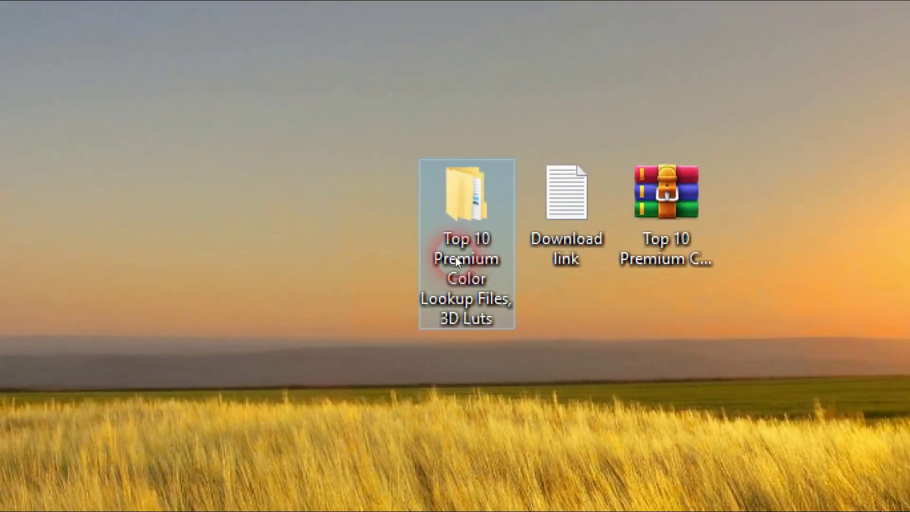
Step: Open the extracted folder down to its 'Color Lookup files' subfolder
click(293, 213)
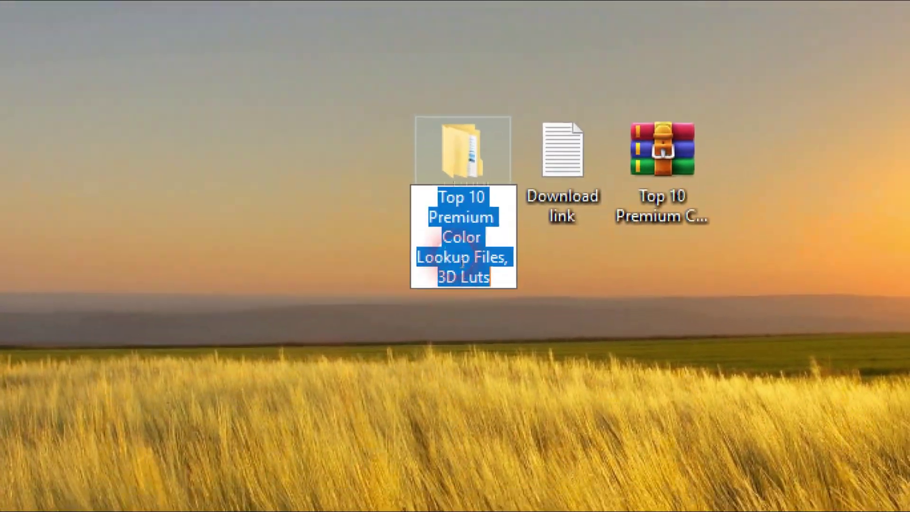
click(324, 177)
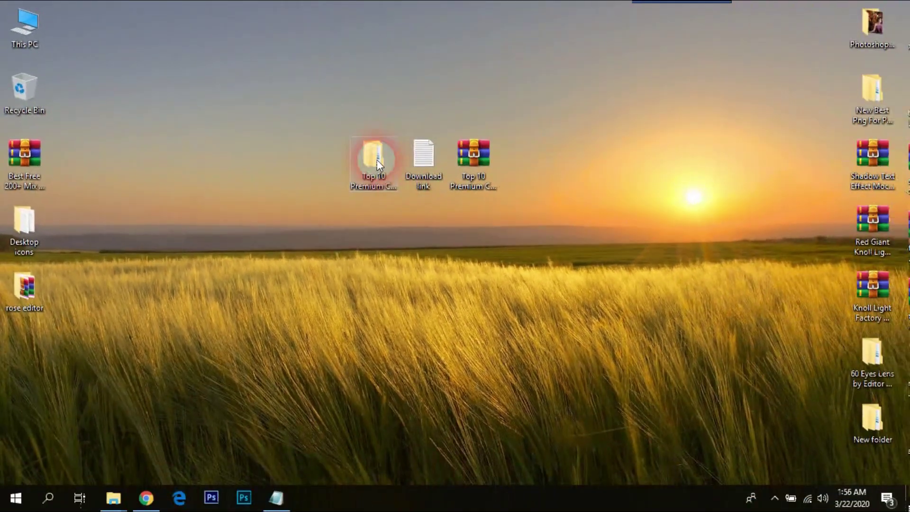
double_click(458, 262)
click(190, 147)
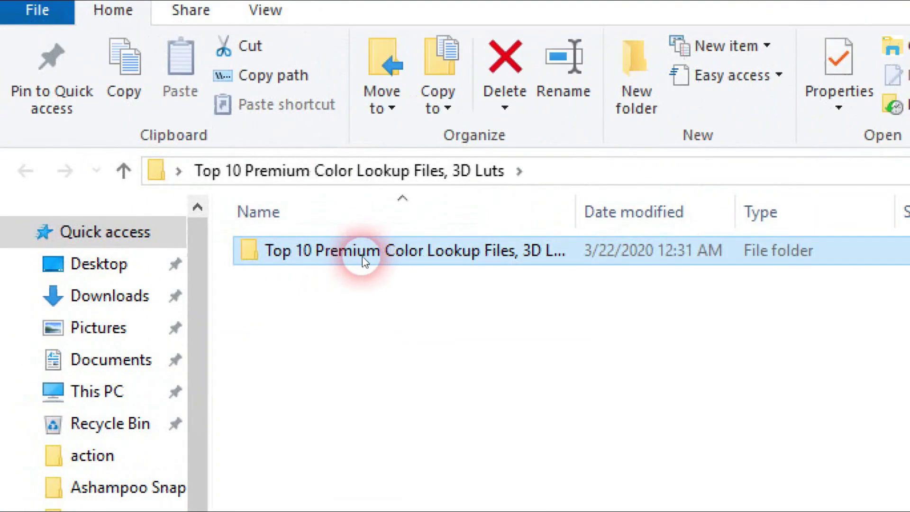
double_click(362, 258)
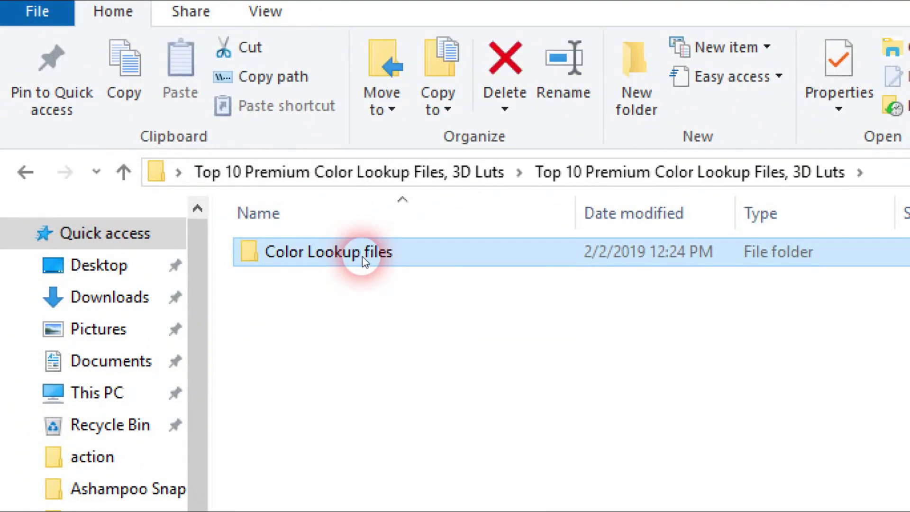
double_click(362, 259)
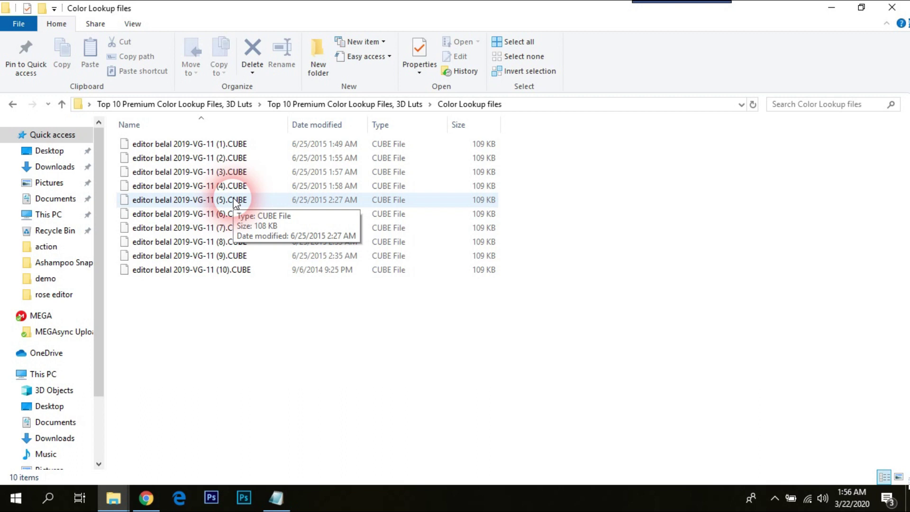
Step: Copy all ten .CUBE files and minimize File Explorer
mouse_move(189, 200)
drag(354, 362, 129, 111)
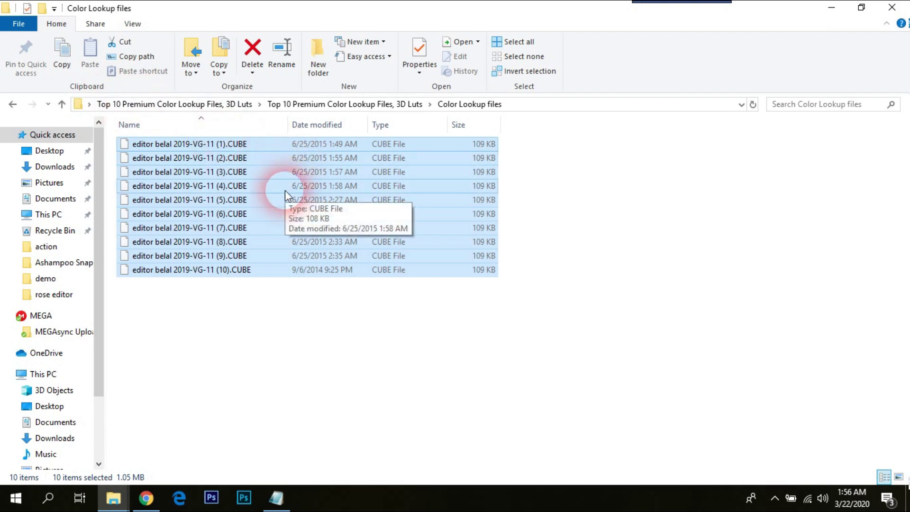
right_click(225, 202)
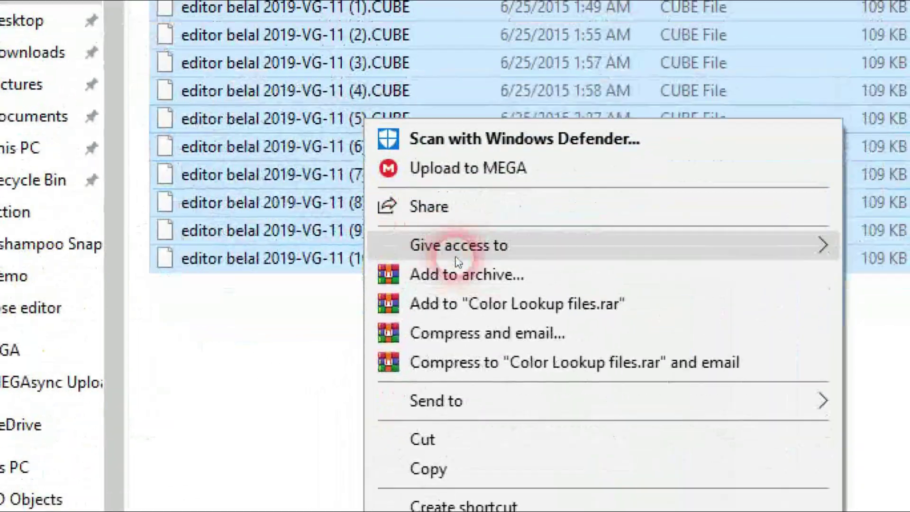
click(458, 468)
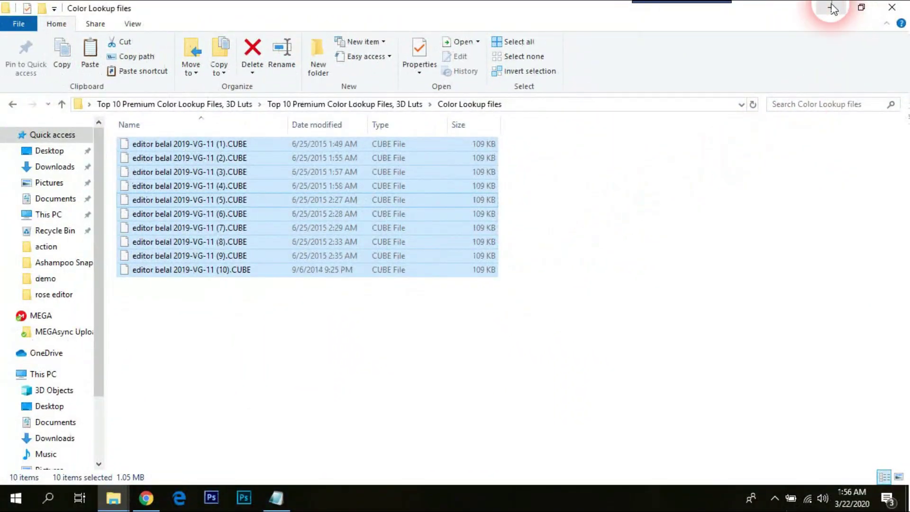
click(833, 8)
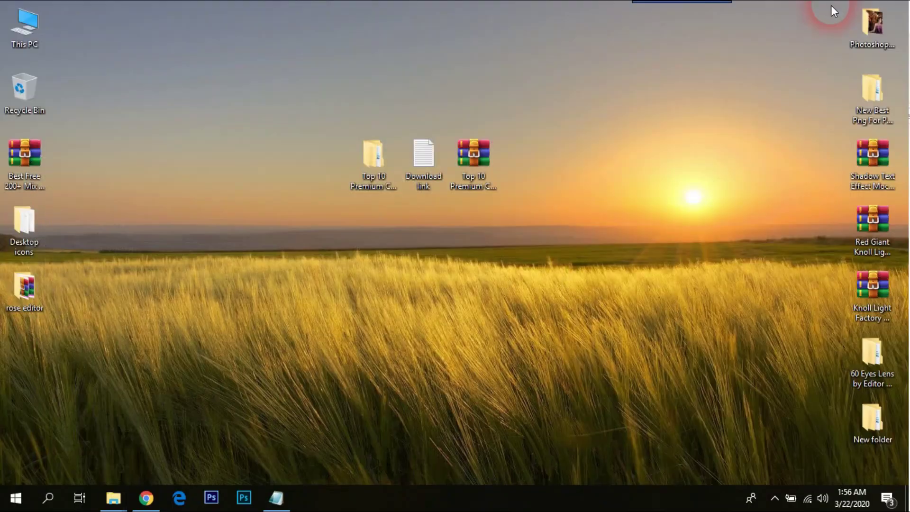
Step: Browse This PC > Local Disk (C:) > Program Files (x86) > Adobe
double_click(29, 42)
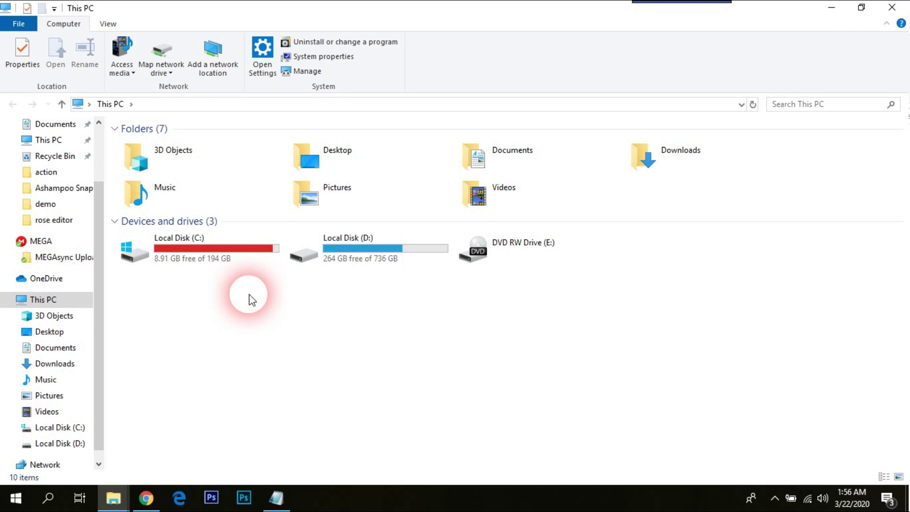
double_click(213, 249)
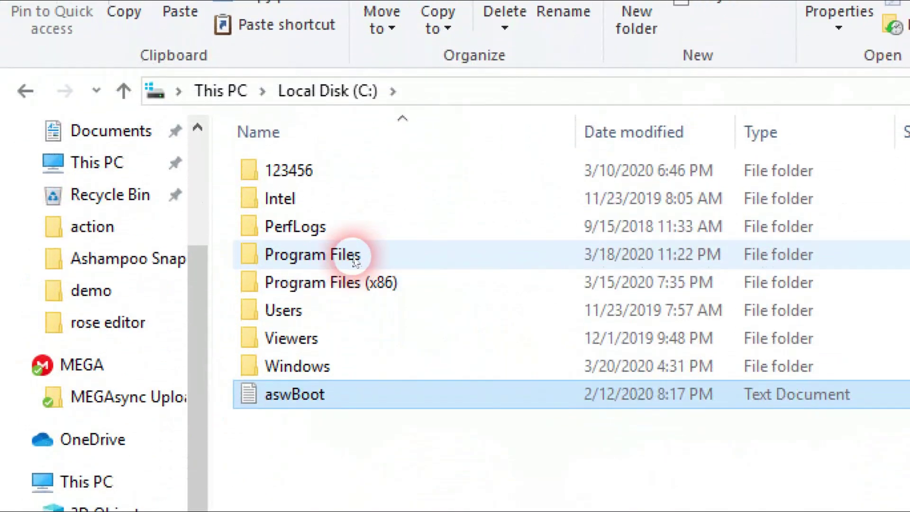
click(355, 282)
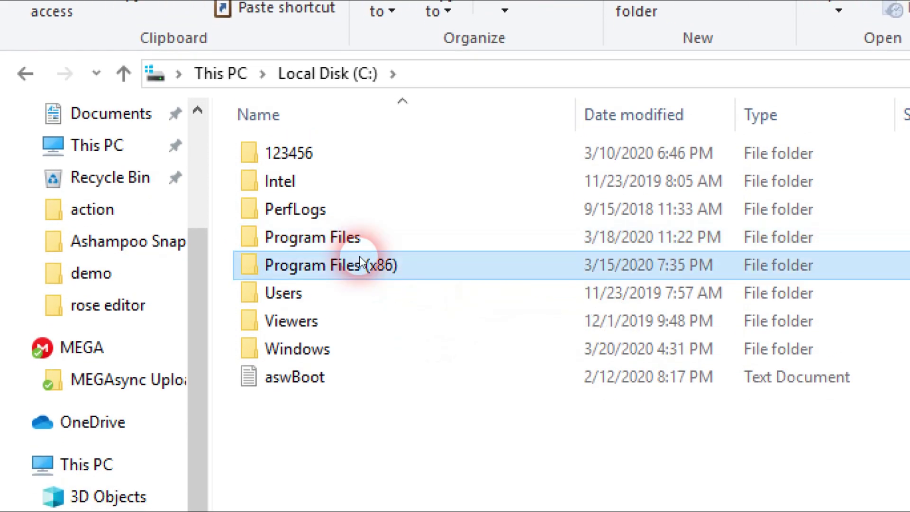
double_click(360, 262)
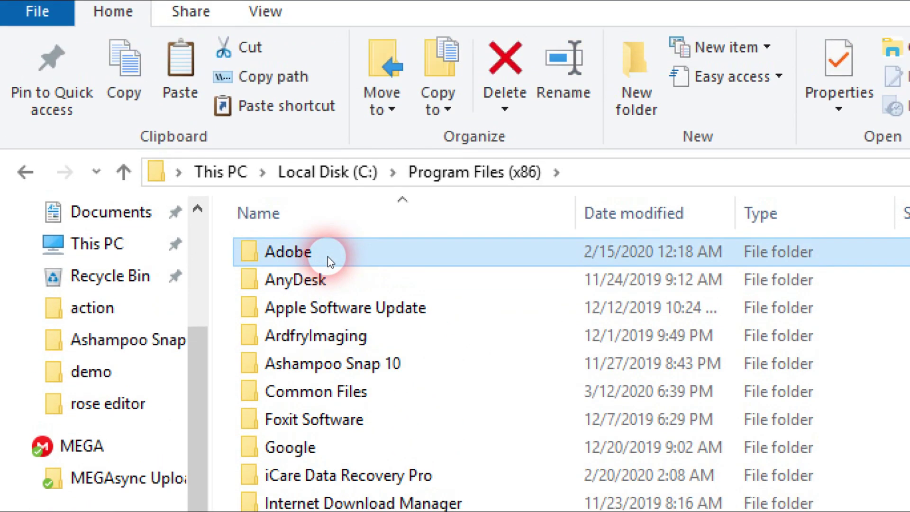
double_click(328, 256)
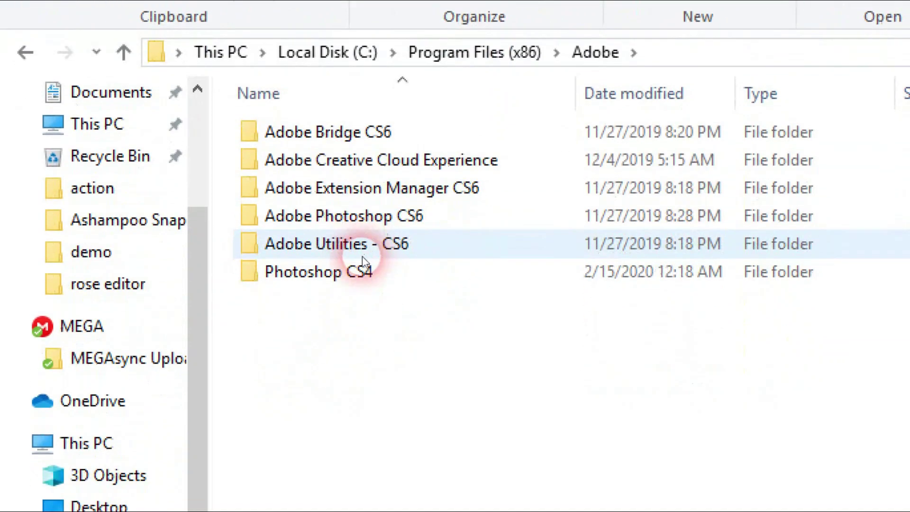
Step: Open Adobe Photoshop CS6 > Presets > 3DLUTs to view its LUT files
click(341, 258)
mouse_move(344, 215)
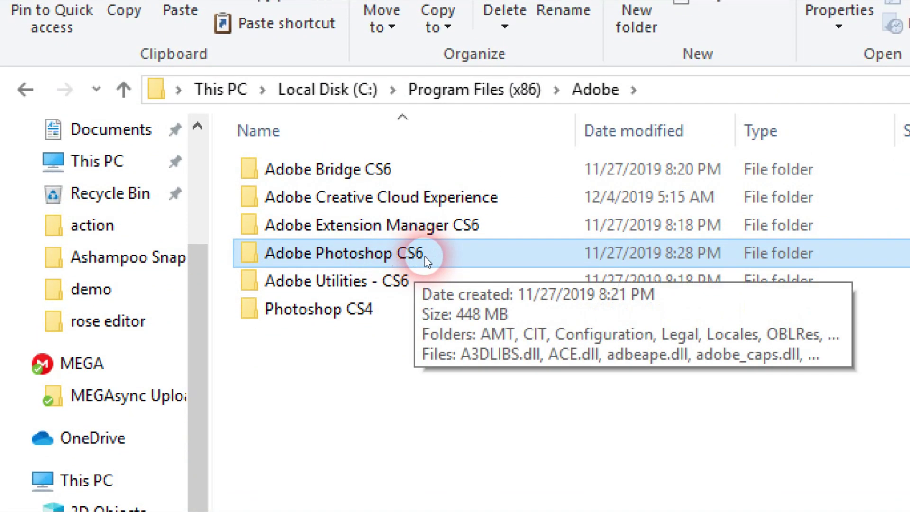
double_click(425, 257)
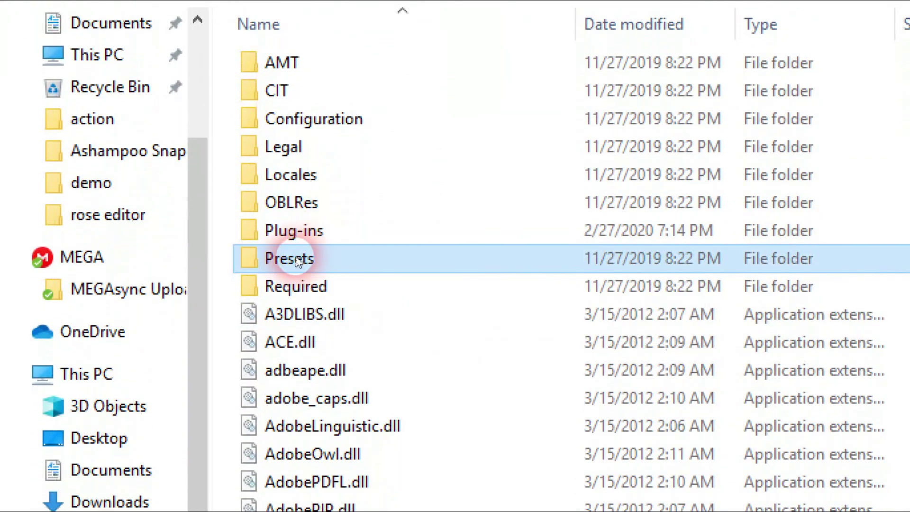
click(383, 393)
double_click(323, 257)
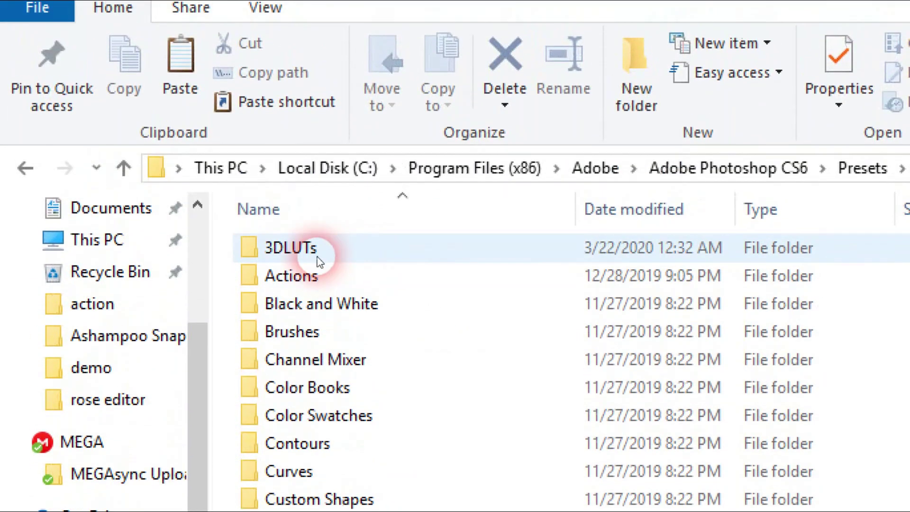
click(299, 217)
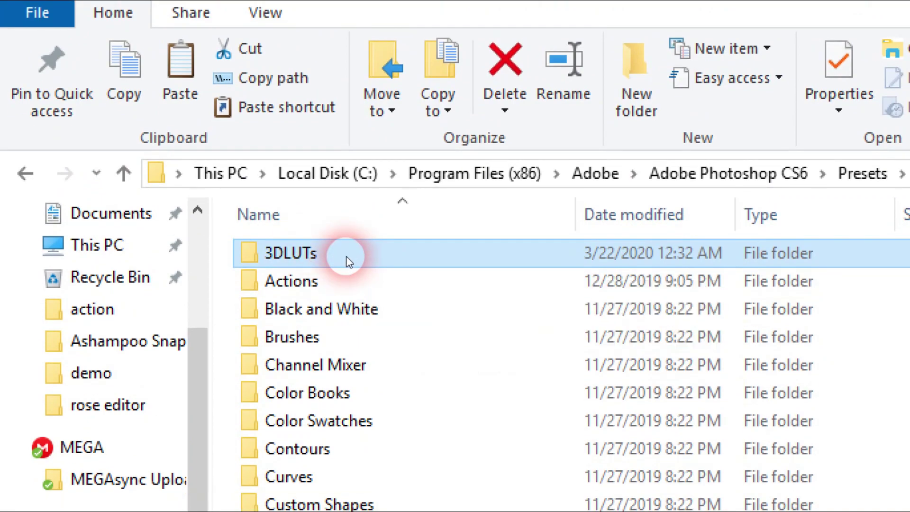
double_click(339, 258)
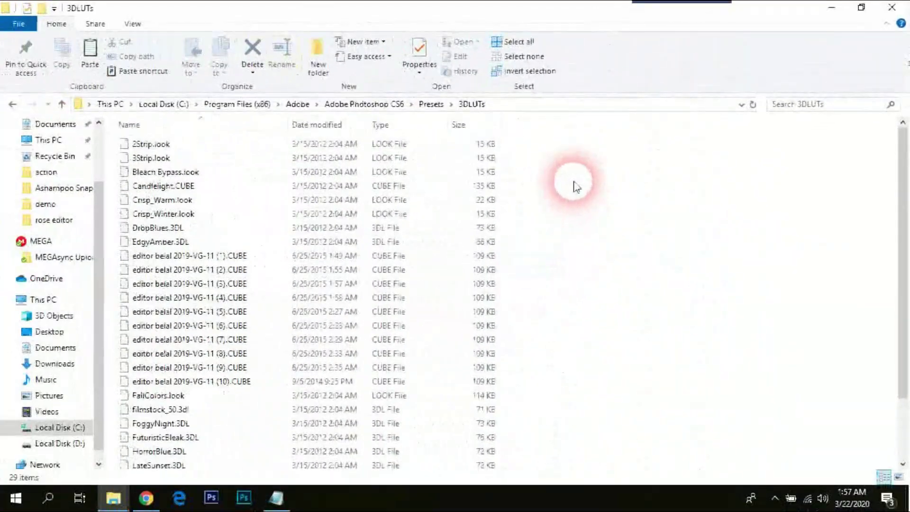
drag(572, 181, 795, 427)
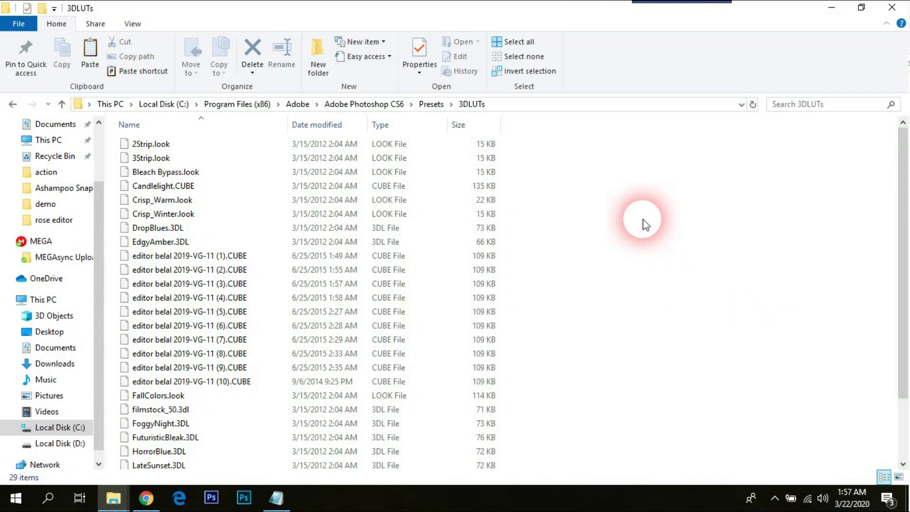
Step: Paste the ten copied CUBE files into 3DLUTs, replacing the same-named existing files
right_click(643, 218)
click(702, 312)
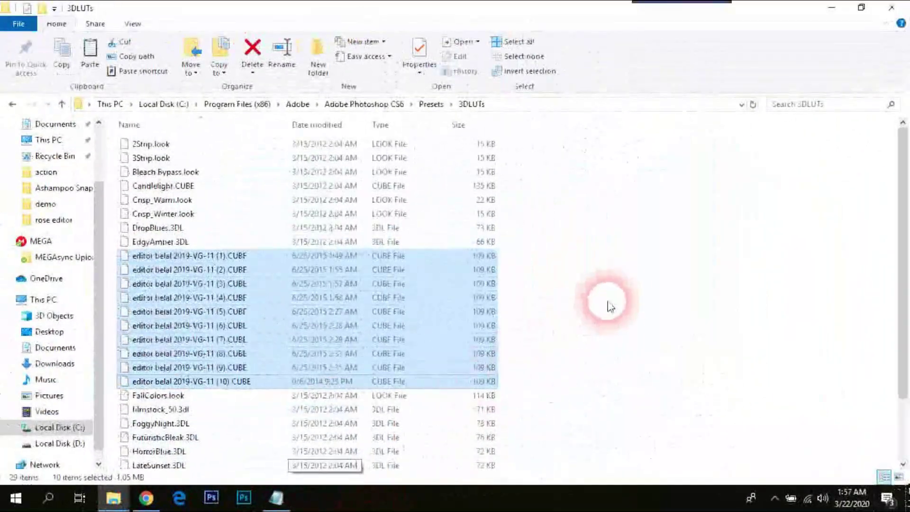
click(609, 304)
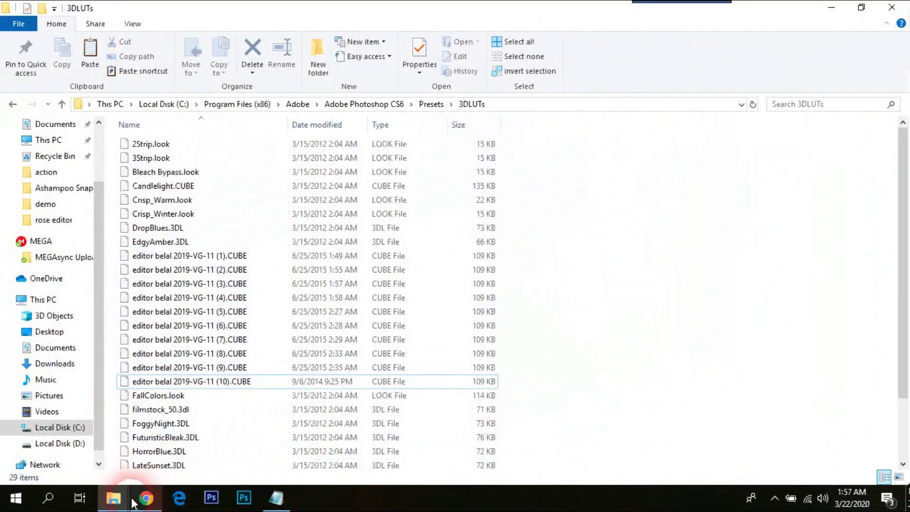
mouse_move(113, 498)
click(610, 436)
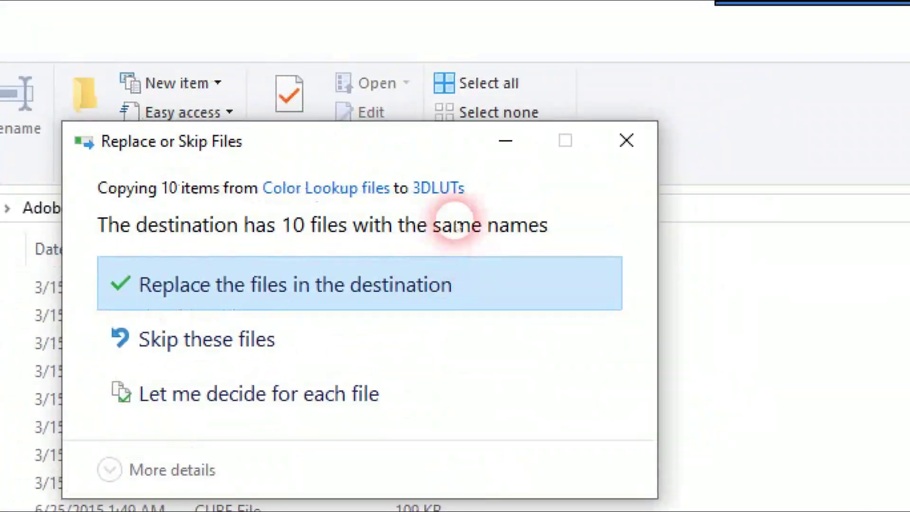
drag(537, 46, 726, 253)
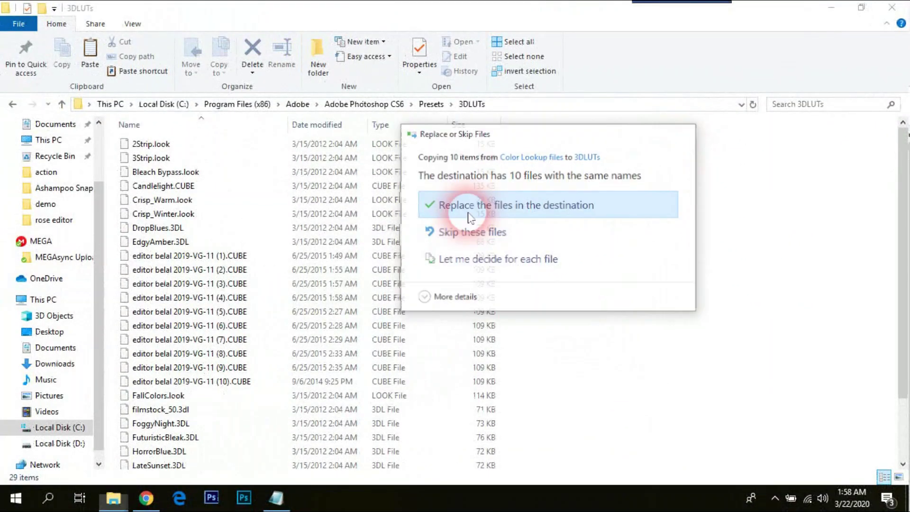
click(436, 198)
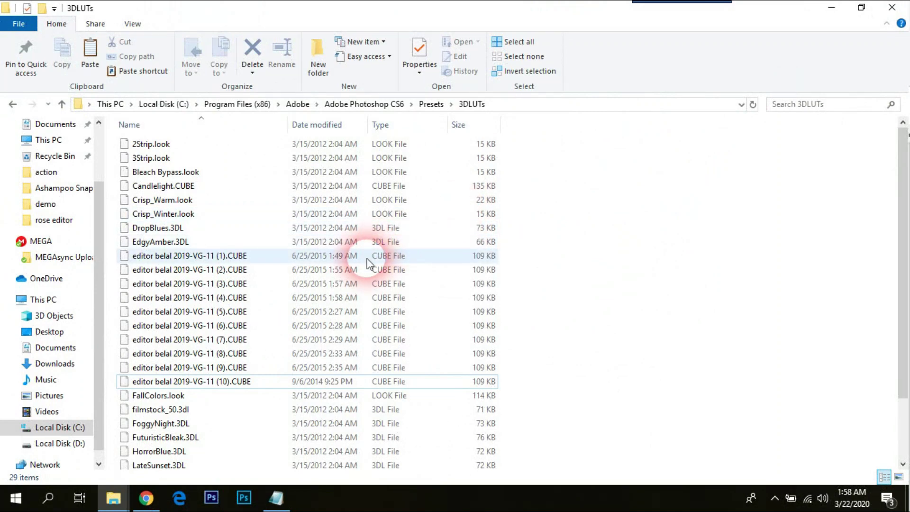
Step: Go up from the Program Files (x86) 3DLUTs folder to Local Disk (C:)
click(61, 104)
click(62, 105)
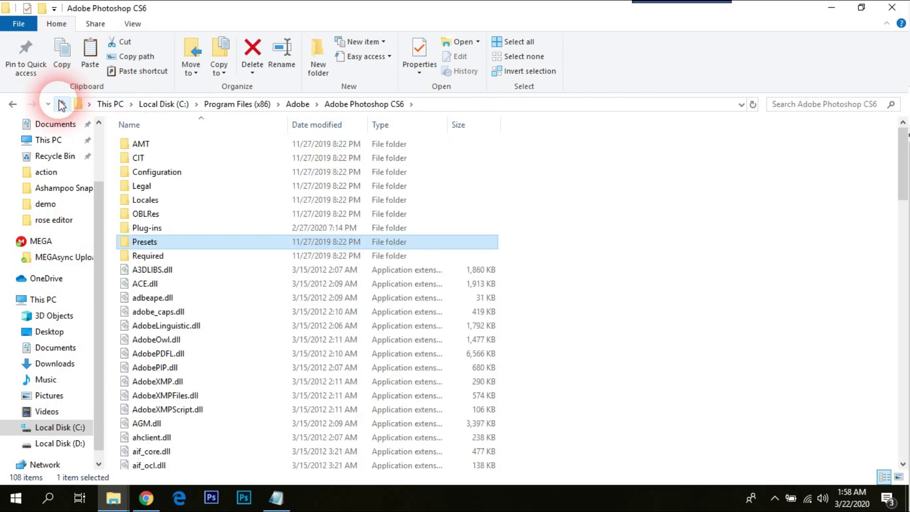
click(61, 105)
click(62, 104)
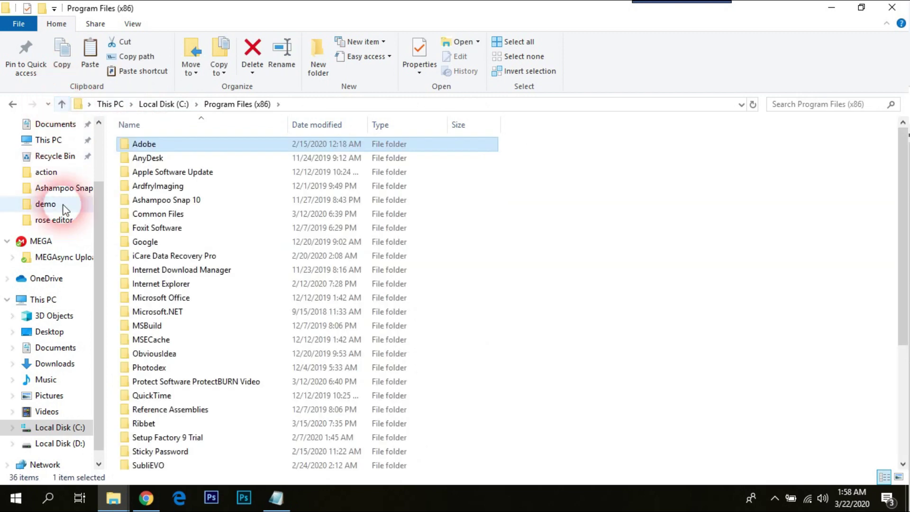
click(56, 107)
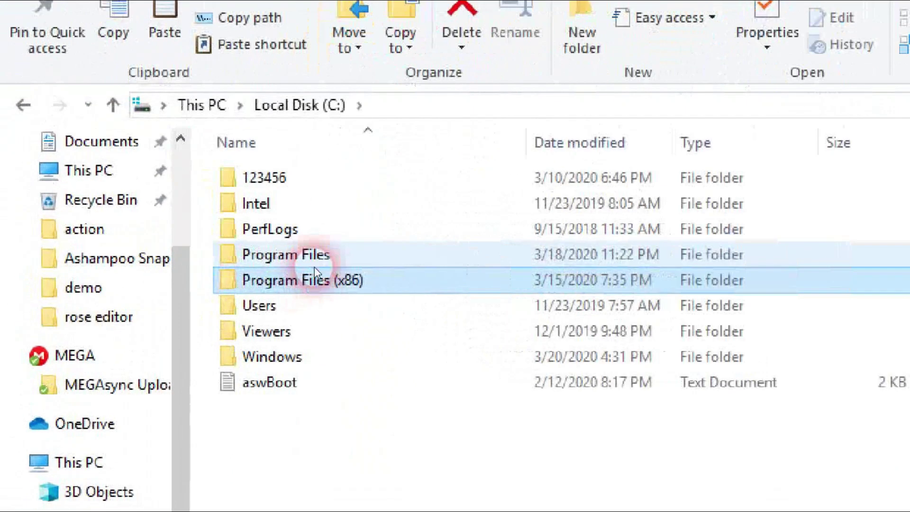
Step: Open Program Files > Adobe > Adobe Photoshop CS6 (64 Bit) > Presets > 3DLUTs
click(152, 186)
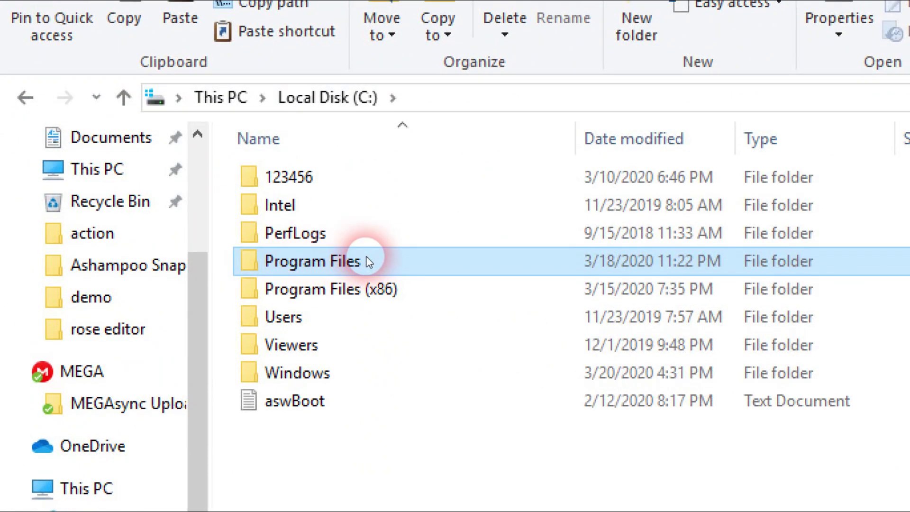
double_click(366, 261)
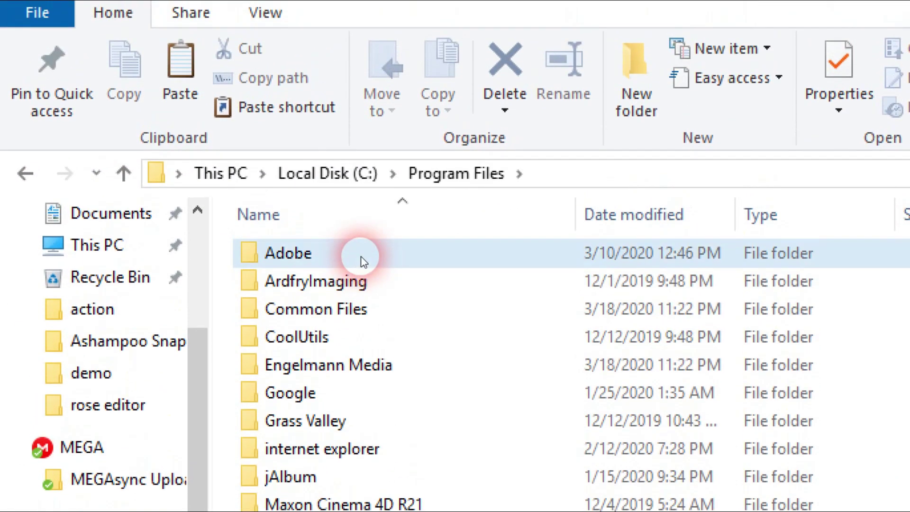
double_click(363, 261)
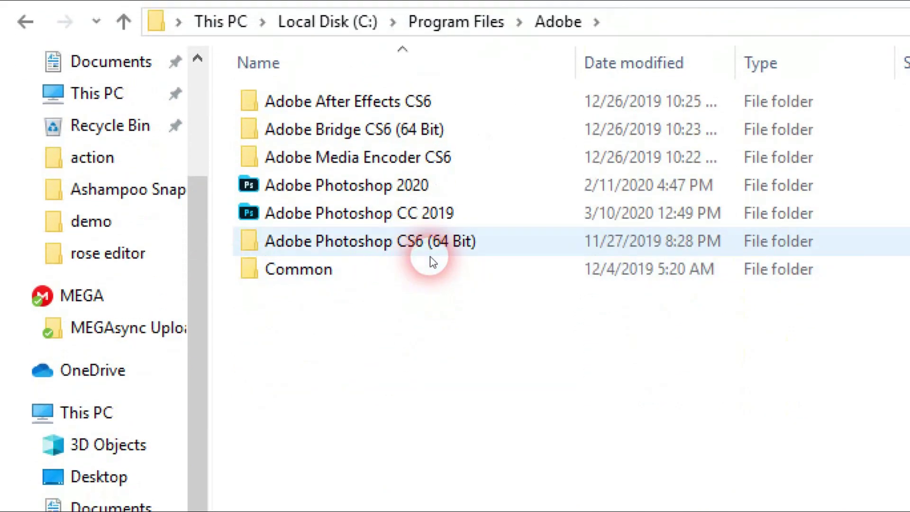
click(380, 256)
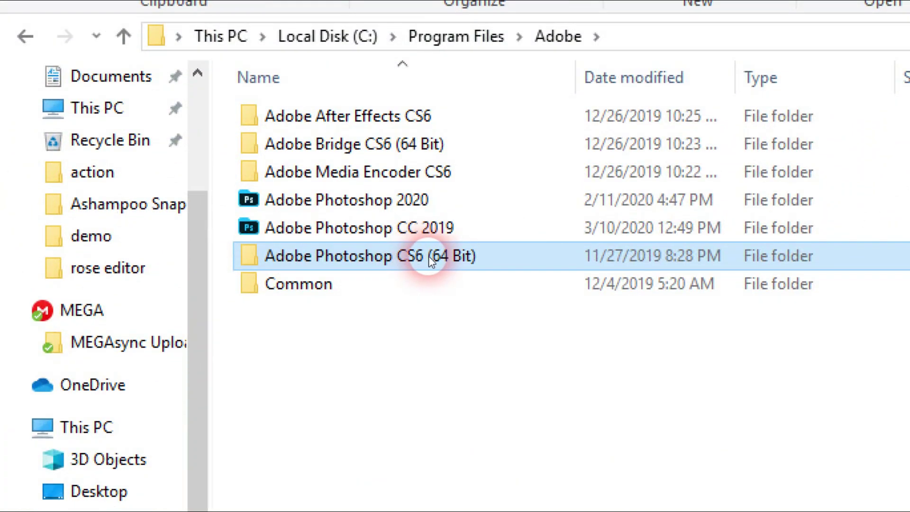
double_click(428, 256)
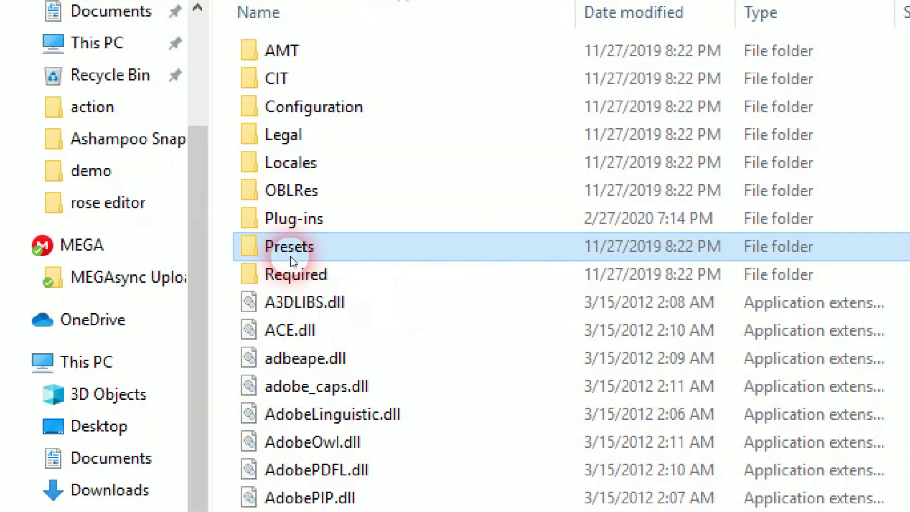
double_click(289, 413)
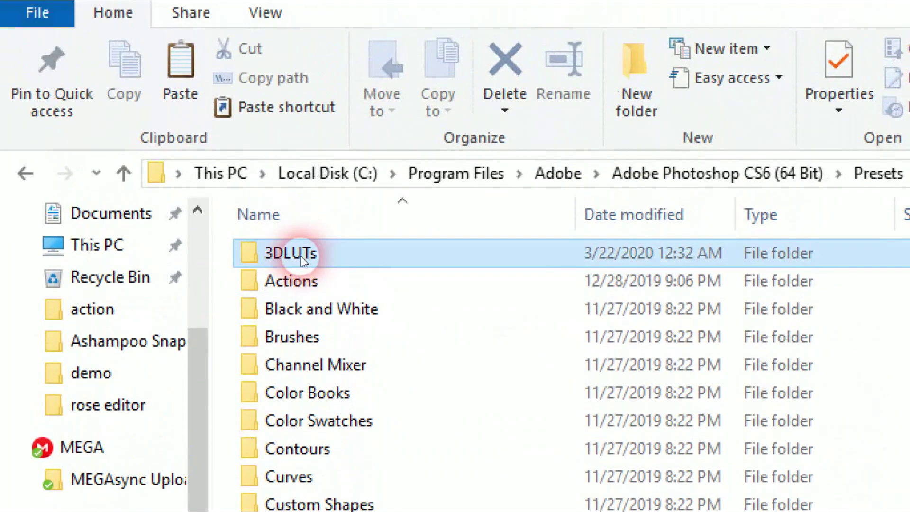
double_click(308, 208)
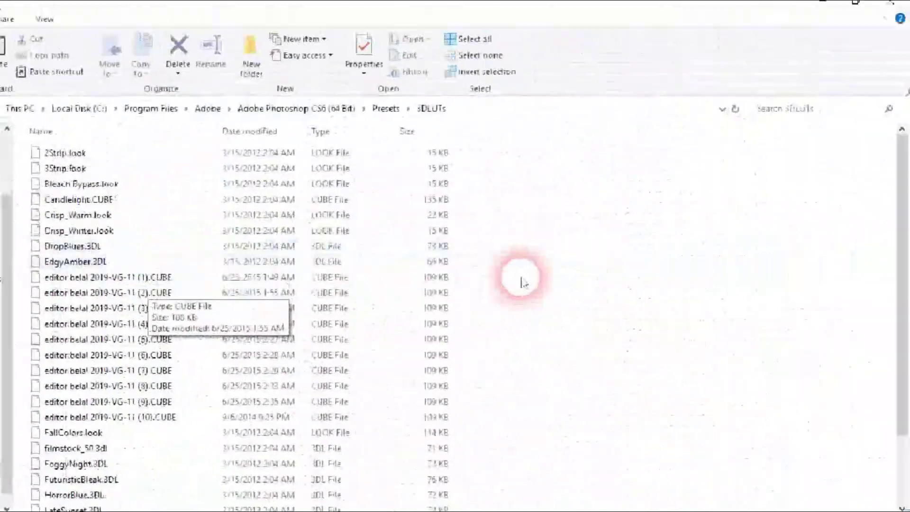
Step: Paste the ten CUBE files into the 64-bit 3DLUTs folder, replacing duplicates with administrator permission
drag(550, 183, 748, 413)
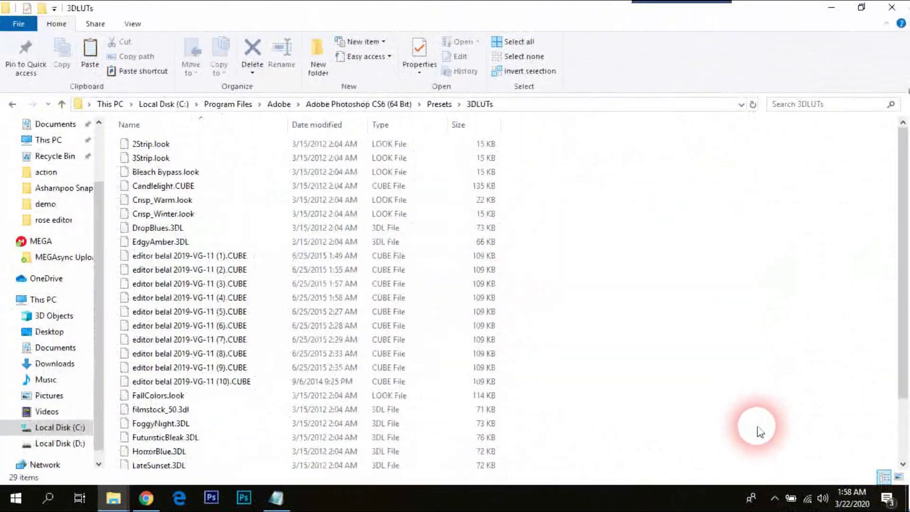
drag(492, 261, 216, 404)
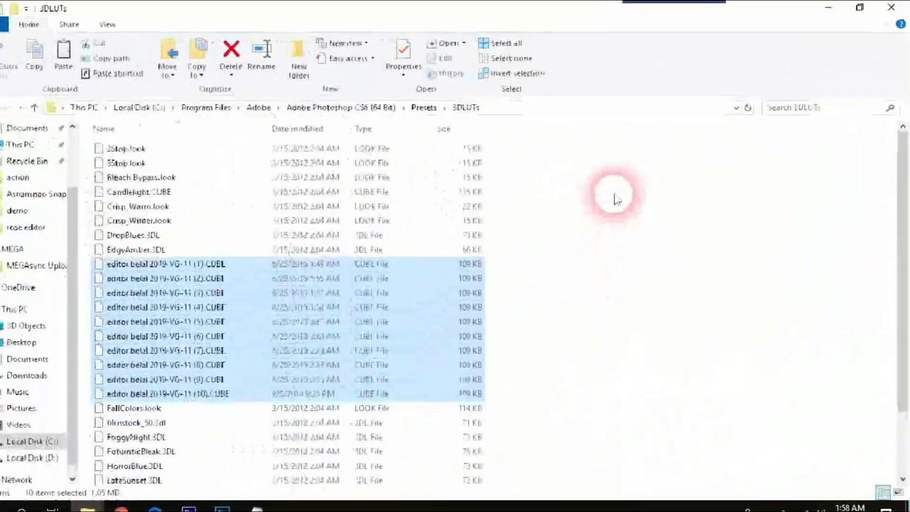
click(628, 244)
right_click(610, 210)
click(652, 300)
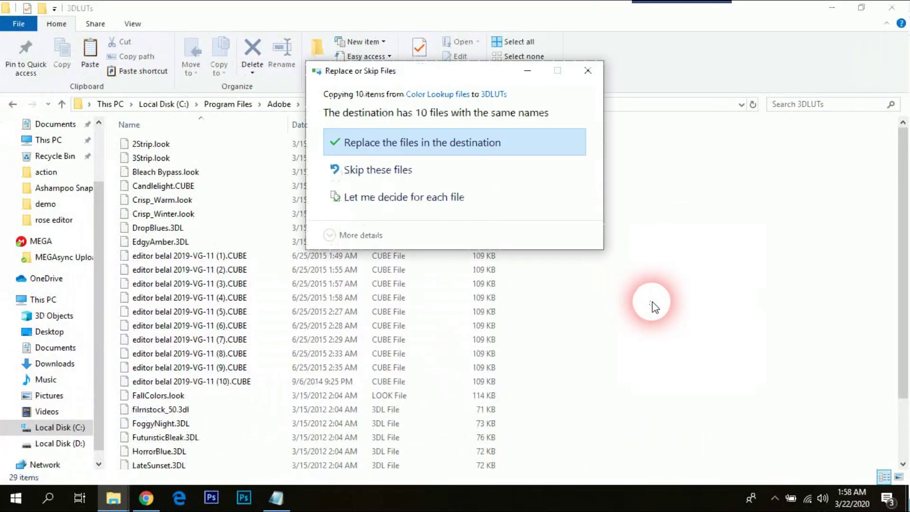
drag(421, 71, 589, 98)
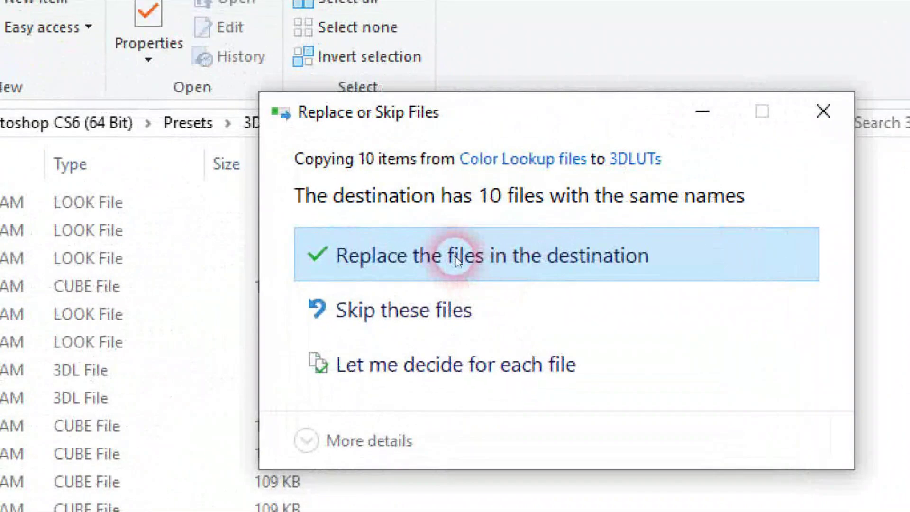
click(462, 226)
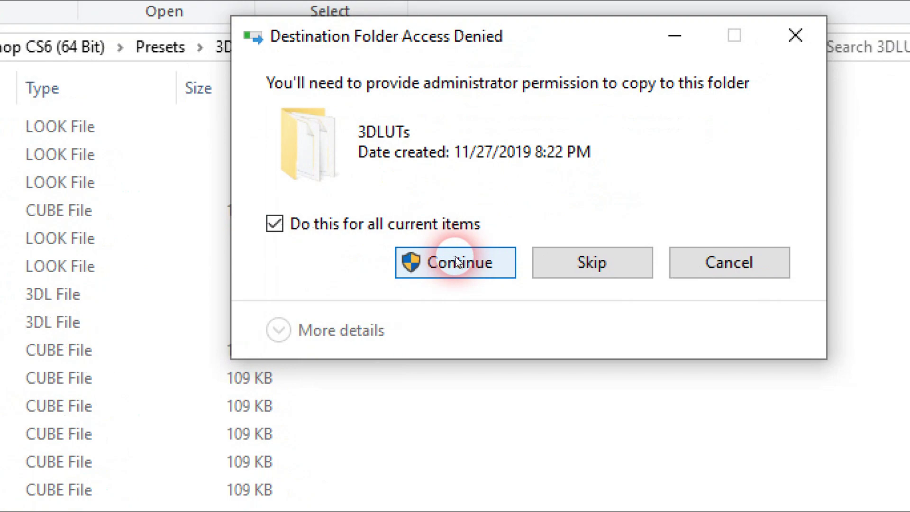
click(456, 261)
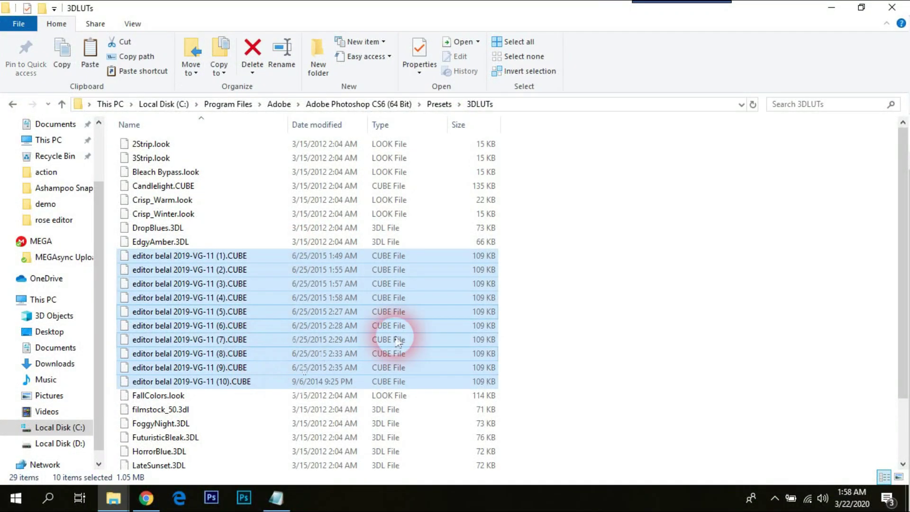
click(586, 292)
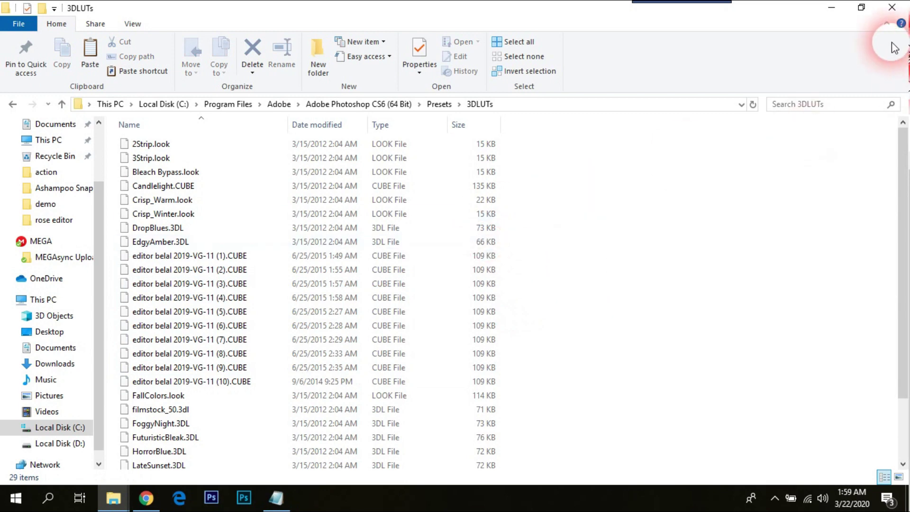
Step: Close the 3DLUTs File Explorer window to reveal the empty Photoshop workspace
click(864, 9)
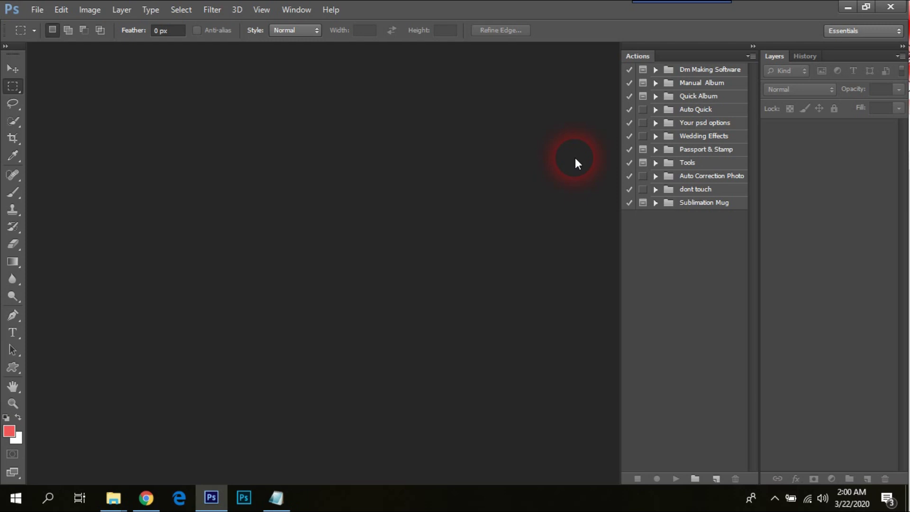
Step: Open the blur-carefree couple-in-grass photo from the Open dialog
double_click(345, 179)
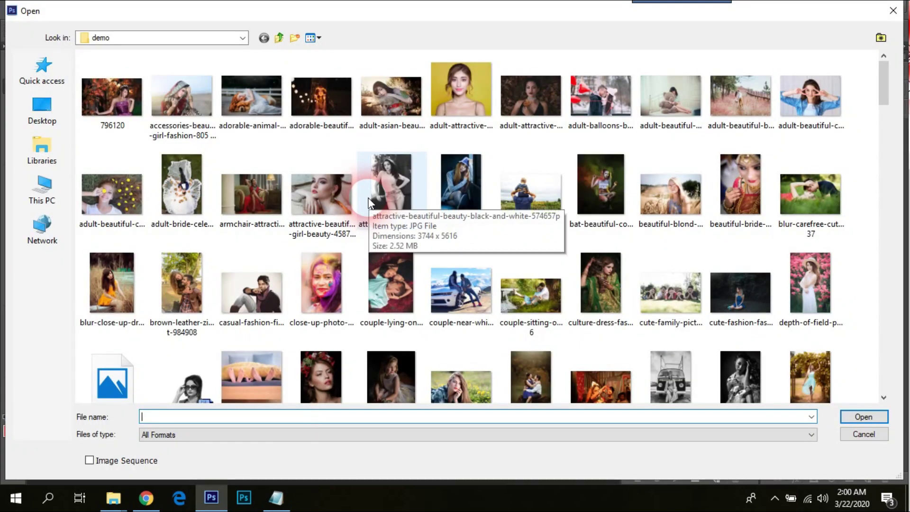
double_click(808, 194)
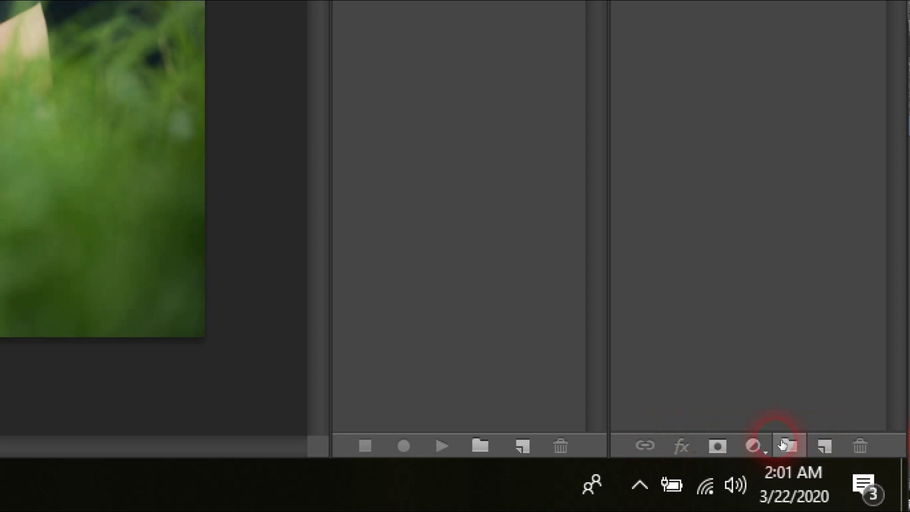
Step: Add a Color Lookup 1 adjustment layer above Background and expand its 3DLUT File list
click(754, 446)
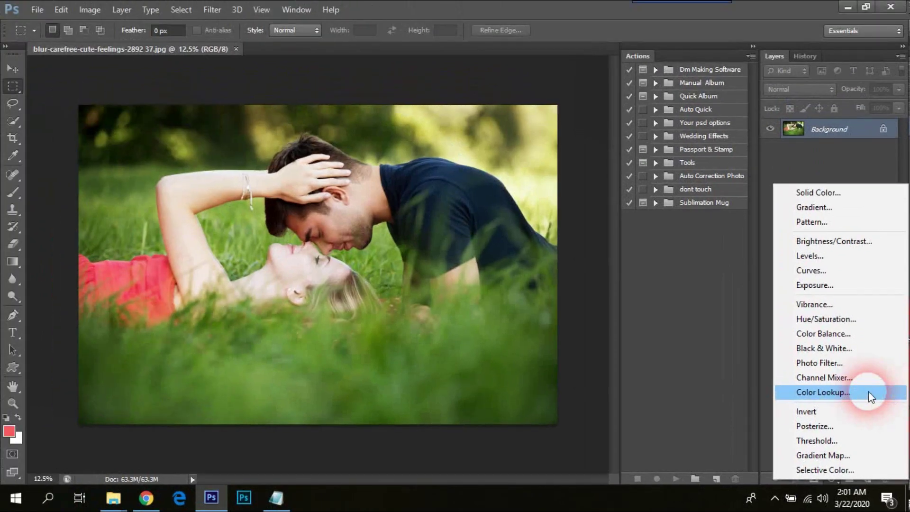
click(868, 392)
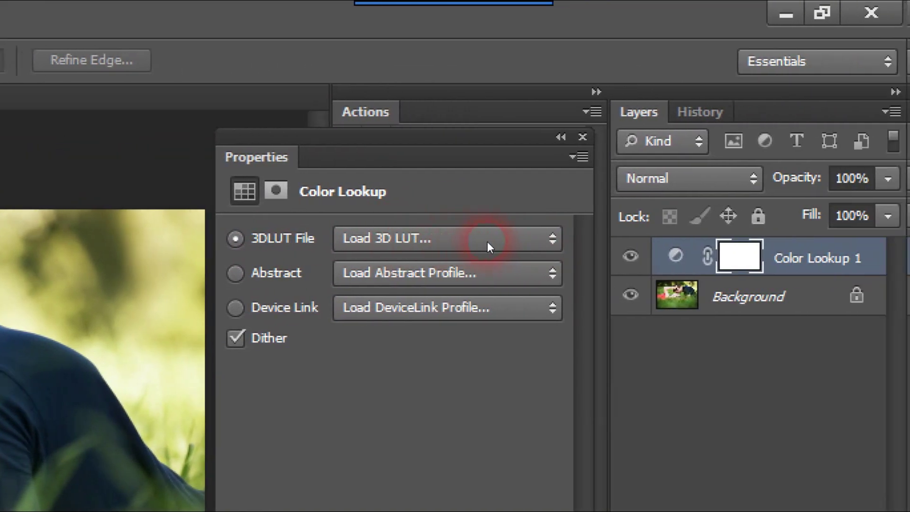
click(544, 241)
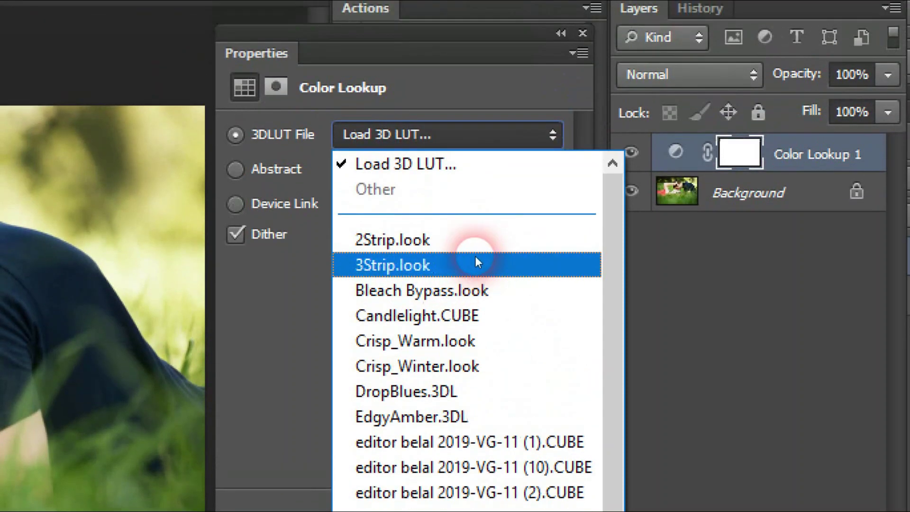
Step: Apply 3Strip.look, then switch the lookup to the first custom LUT, editor belal (1).CUBE
click(469, 75)
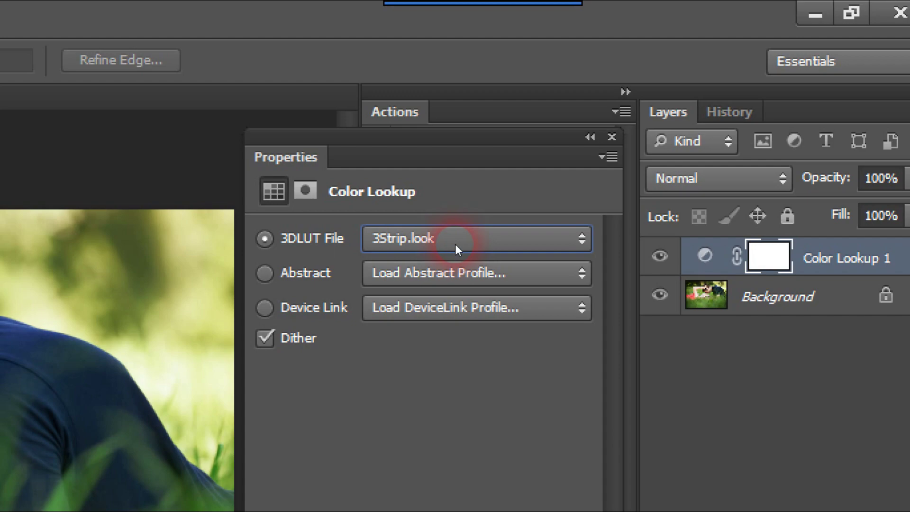
click(455, 244)
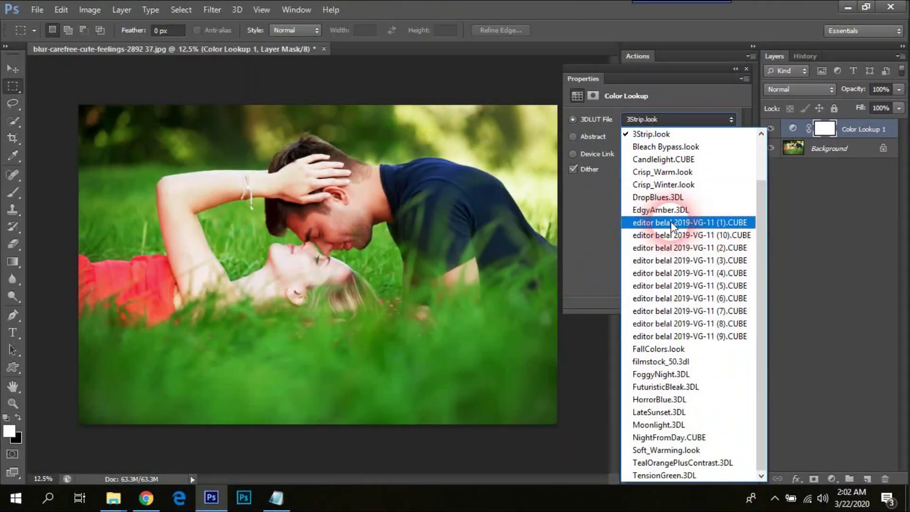
click(670, 221)
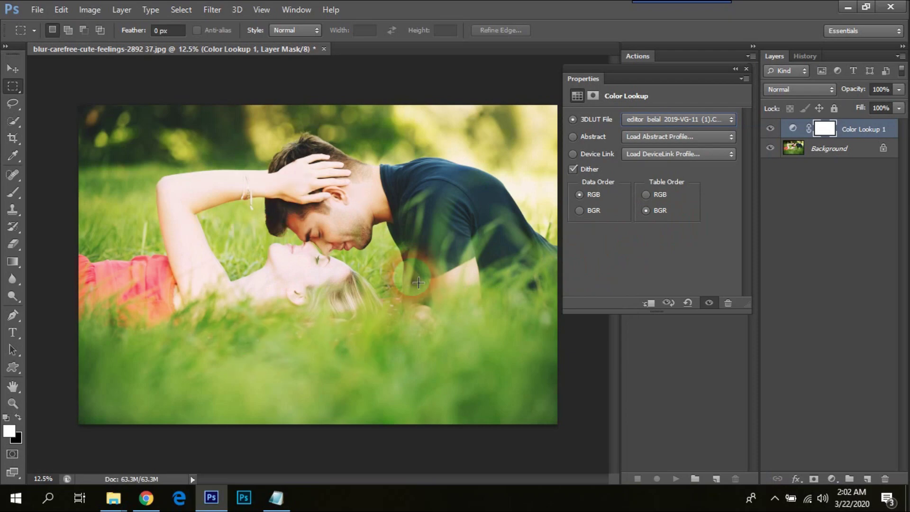
click(336, 246)
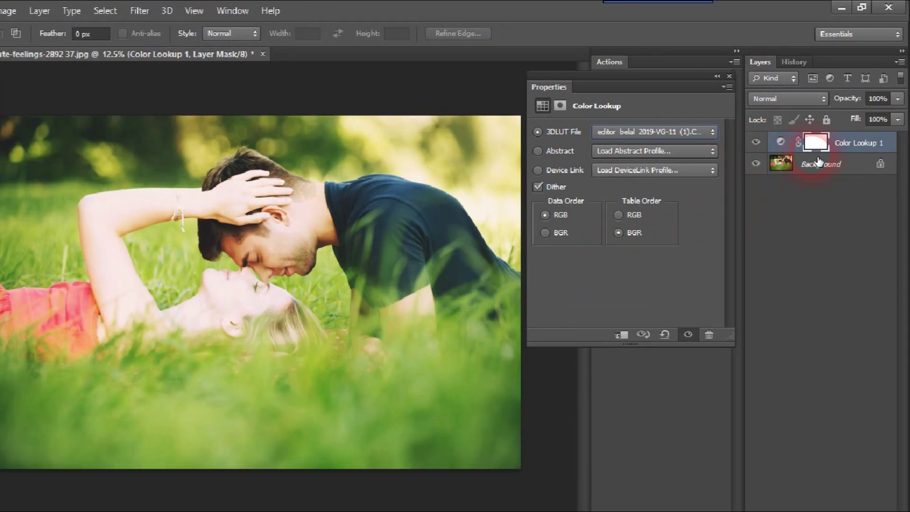
click(829, 128)
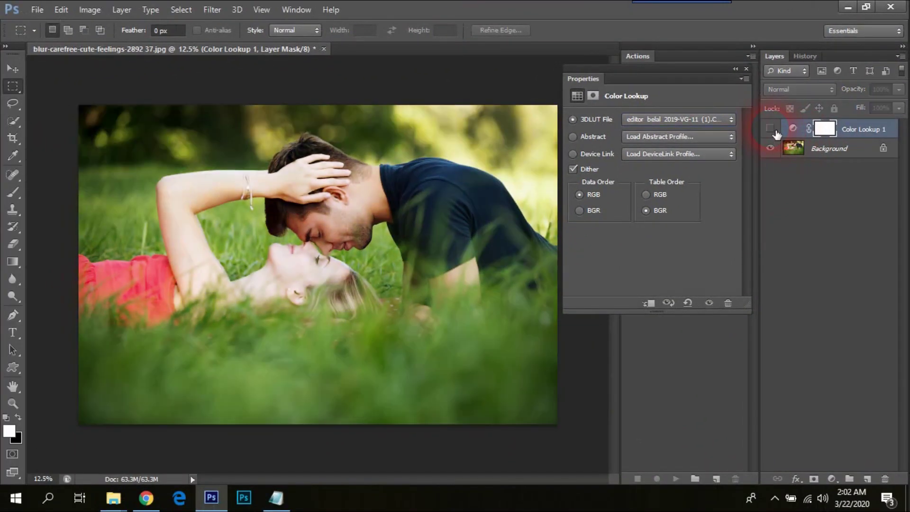
Step: Toggle Color Lookup 1 visibility to compare before and after, keeping the (1) LUT
click(770, 128)
click(770, 128)
click(771, 129)
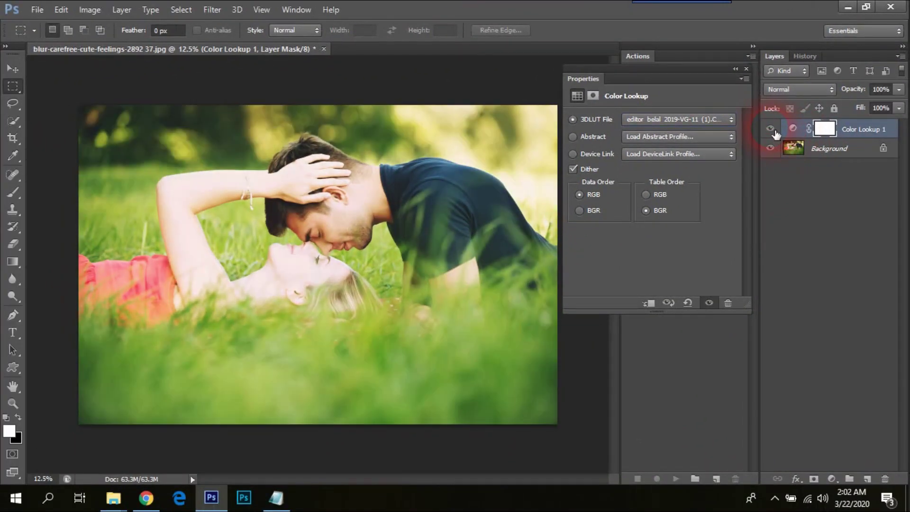
click(689, 122)
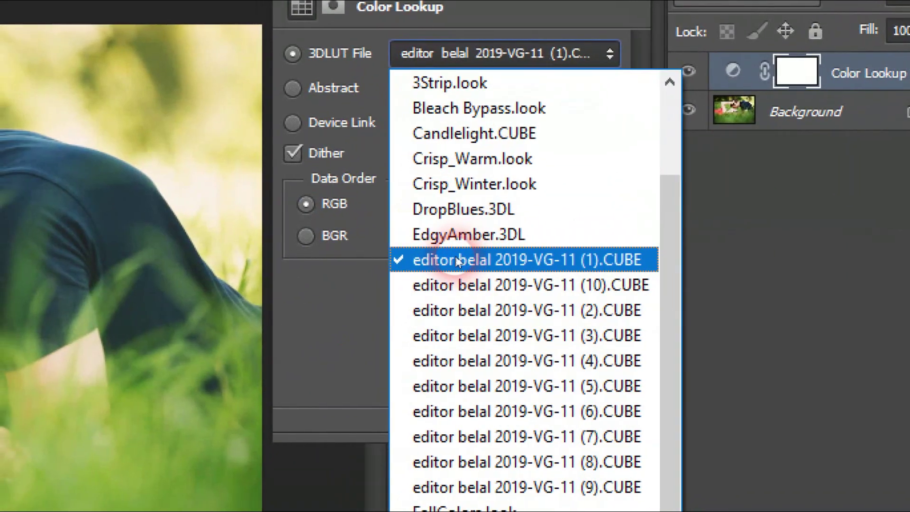
click(455, 258)
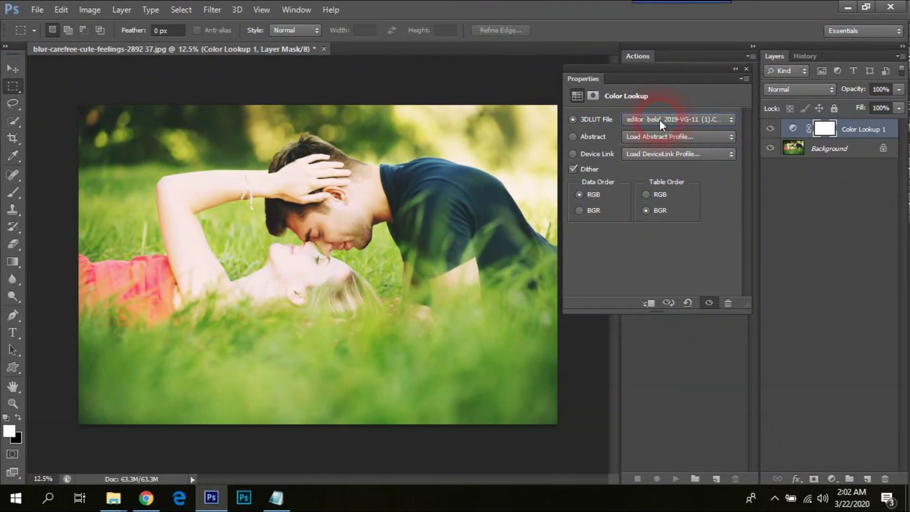
Step: Step through the custom CUBE LUTs up to number 9, ending on FallColors.look
key(Down)
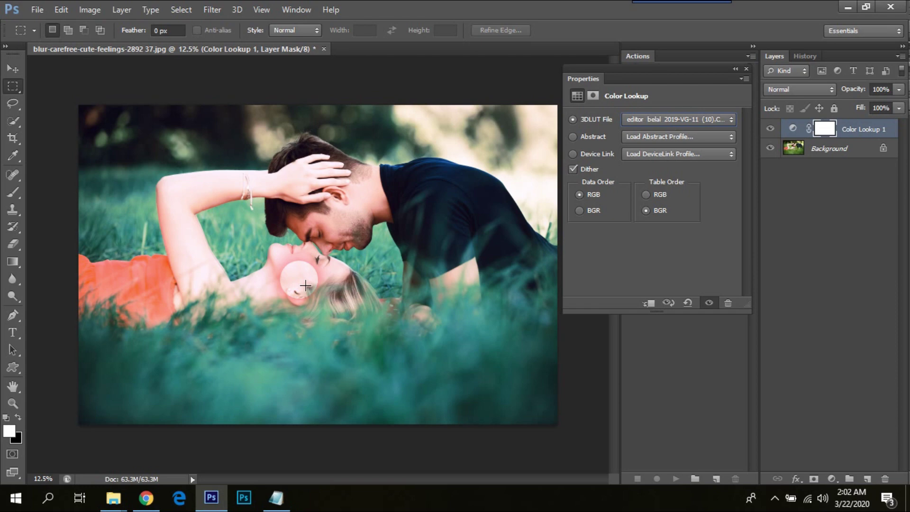
key(Down)
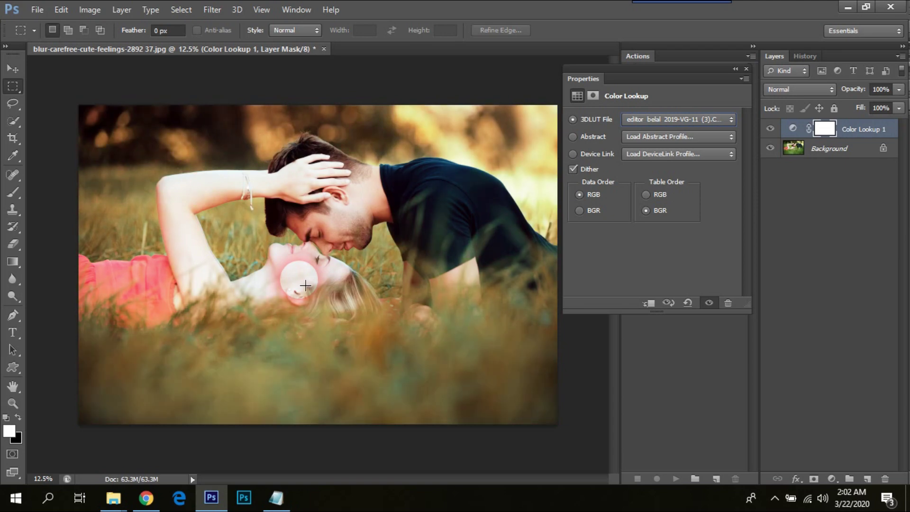
key(Down)
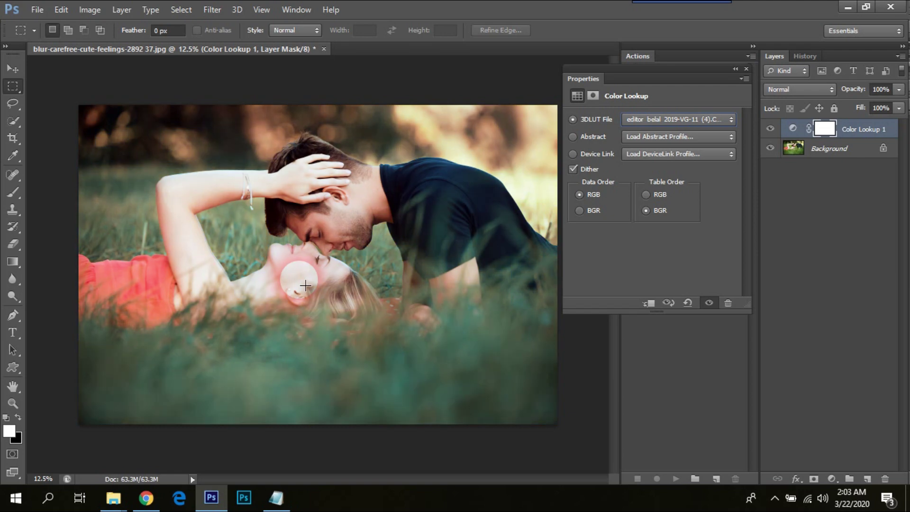
key(Down)
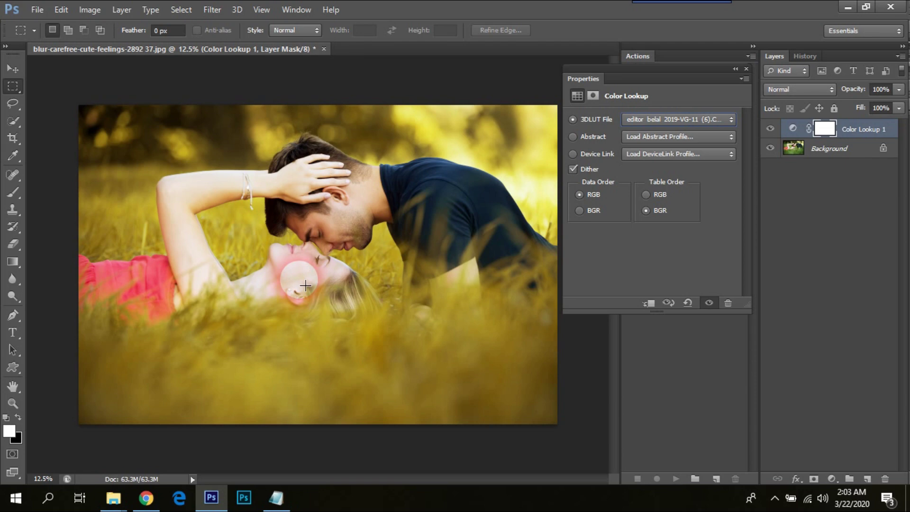
key(Down)
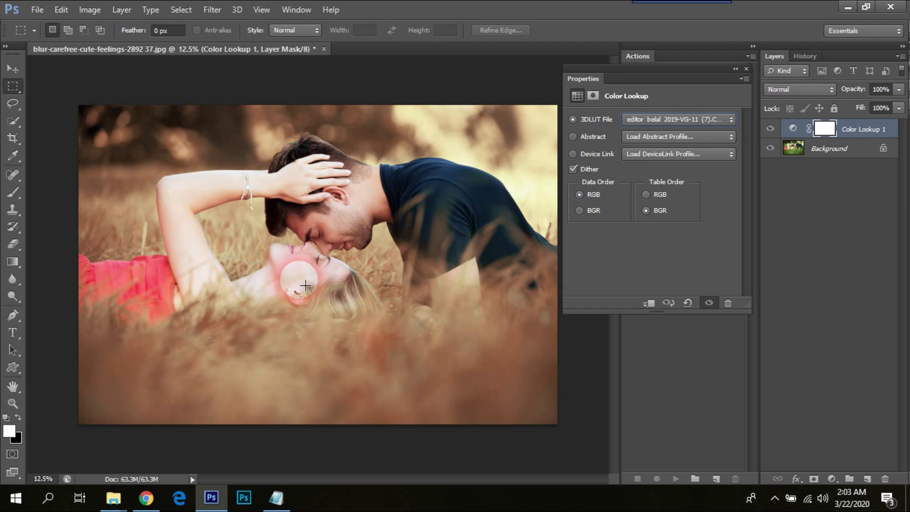
key(Down)
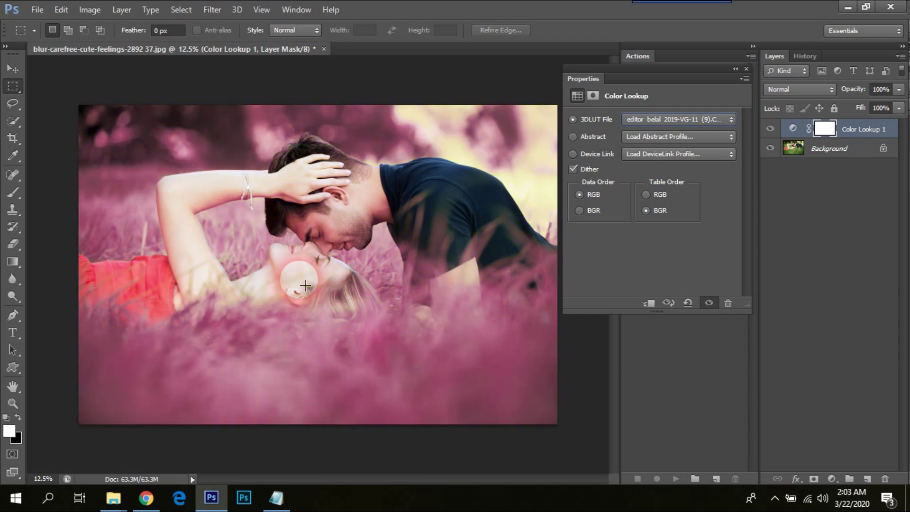
key(Down)
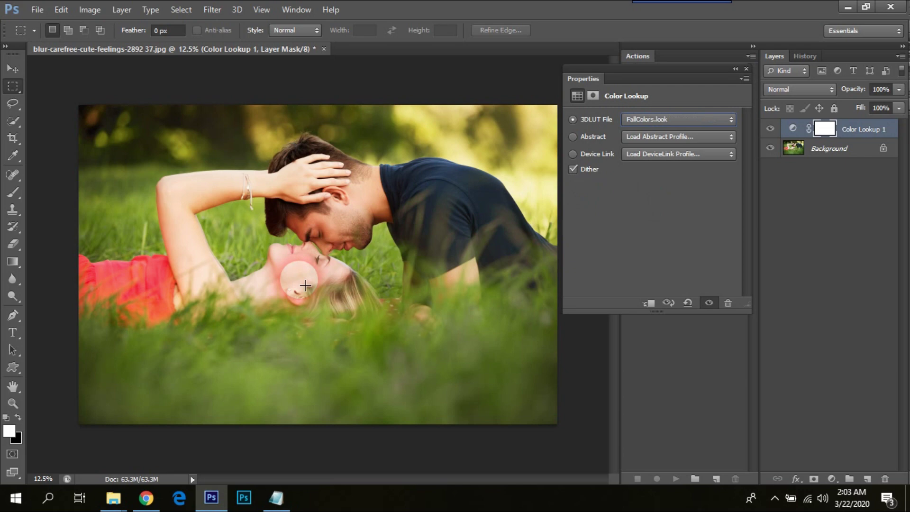
click(618, 155)
click(680, 124)
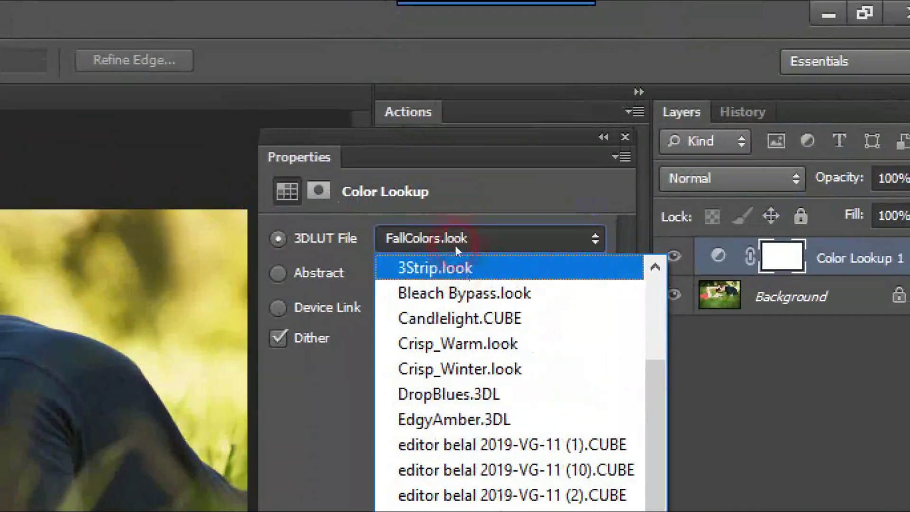
click(455, 177)
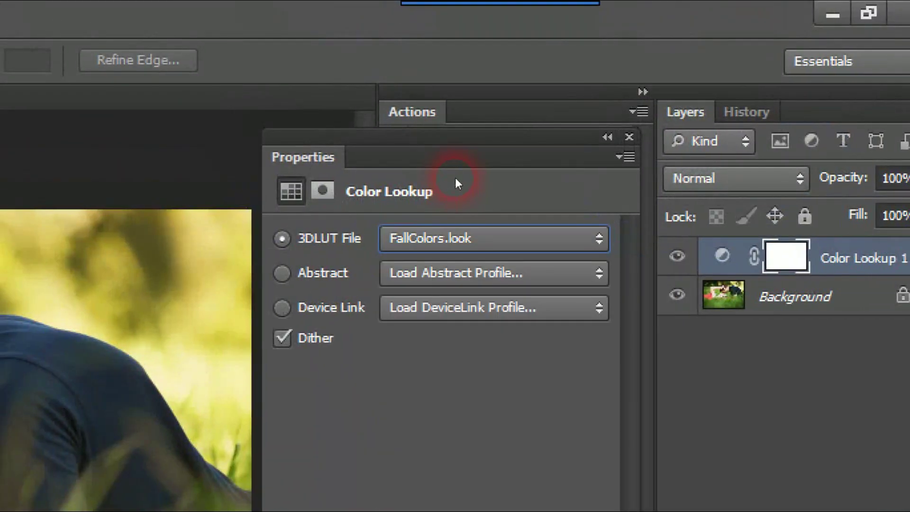